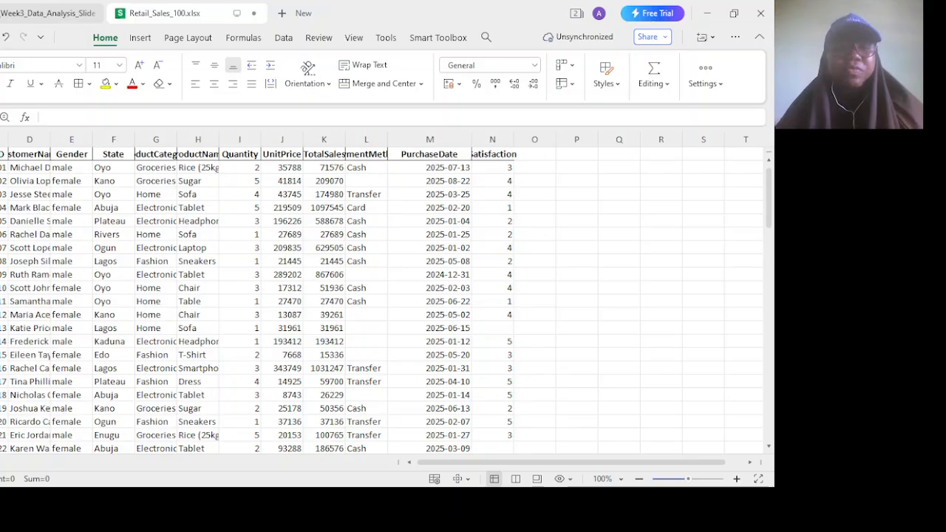
Insert blank columns before the OrderID column in the Retail_Sales_100 sheet.
key(ctrl+shift+=)
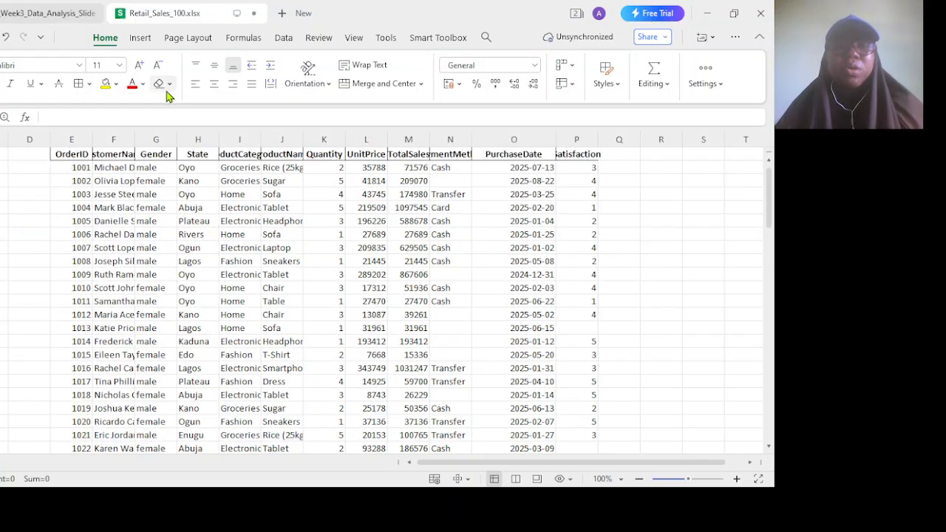
click(284, 39)
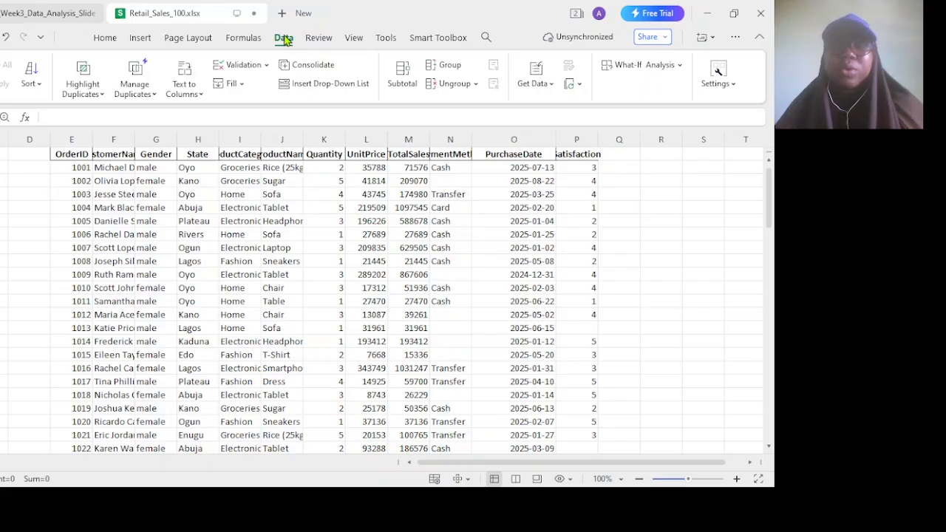
click(108, 39)
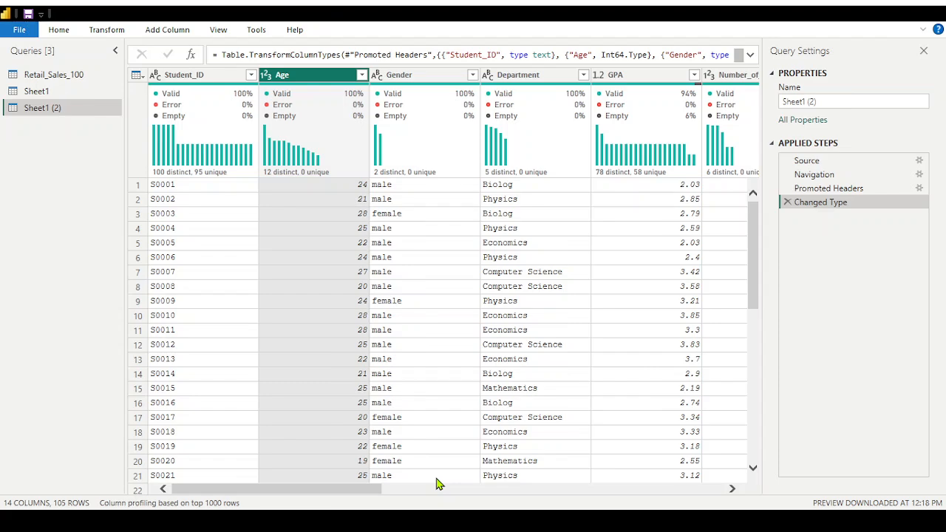
Look over the student records in the Sheet1 (2) query, from Student_ID through Favorite_Subject.
click(190, 375)
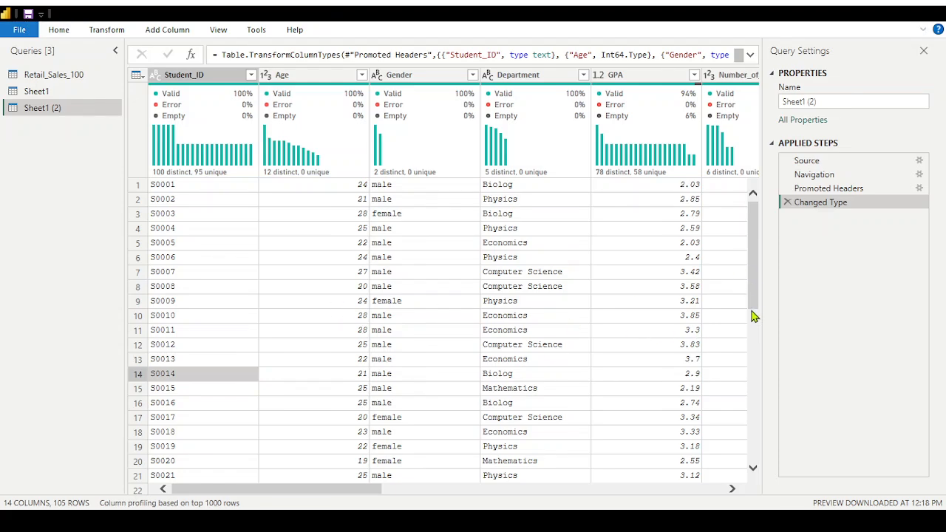
drag(754, 471, 755, 471)
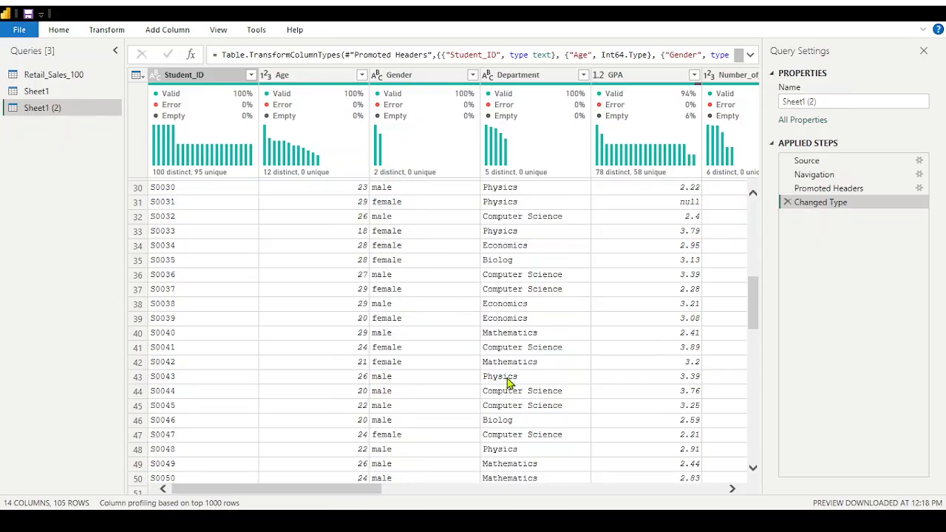
click(731, 490)
click(731, 491)
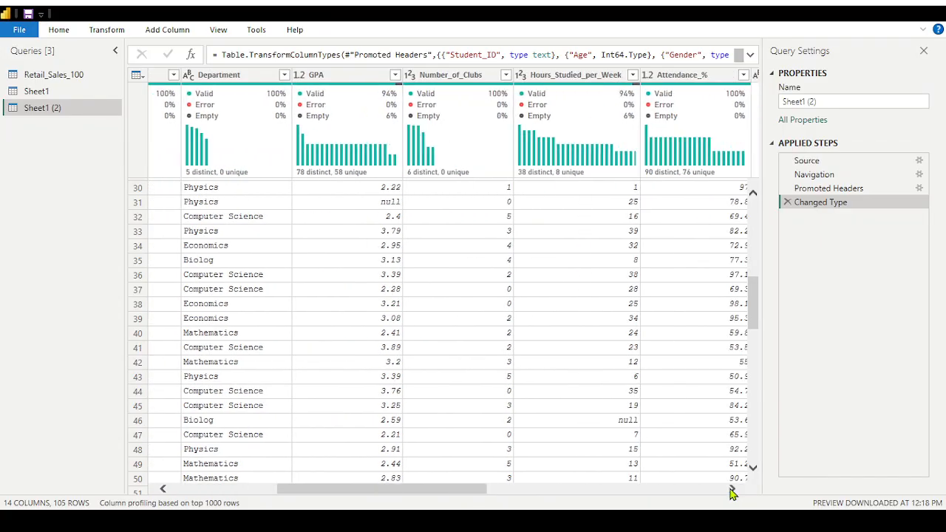
click(732, 490)
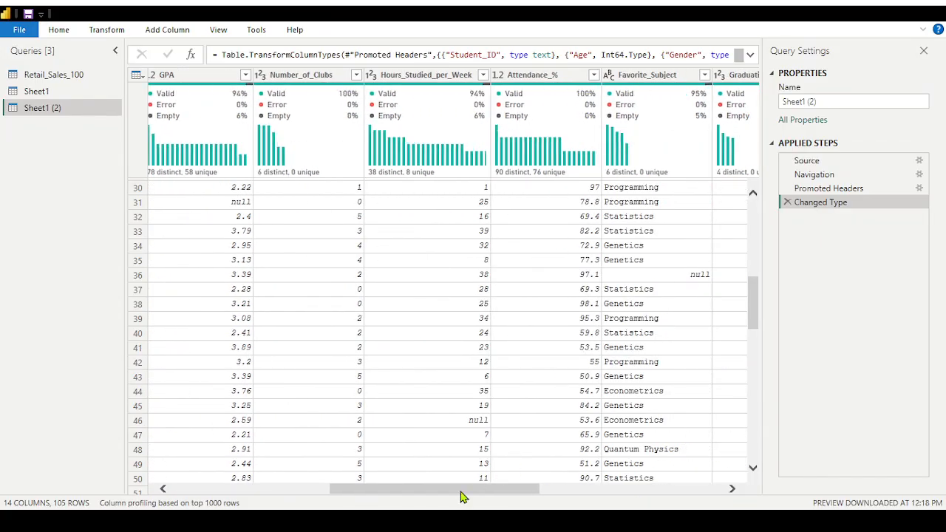
drag(461, 492, 302, 490)
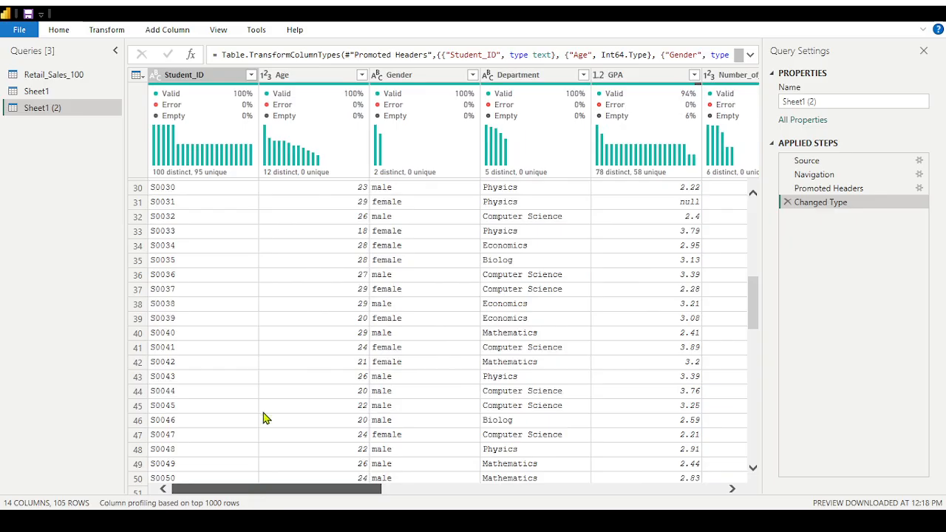
drag(308, 342, 203, 411)
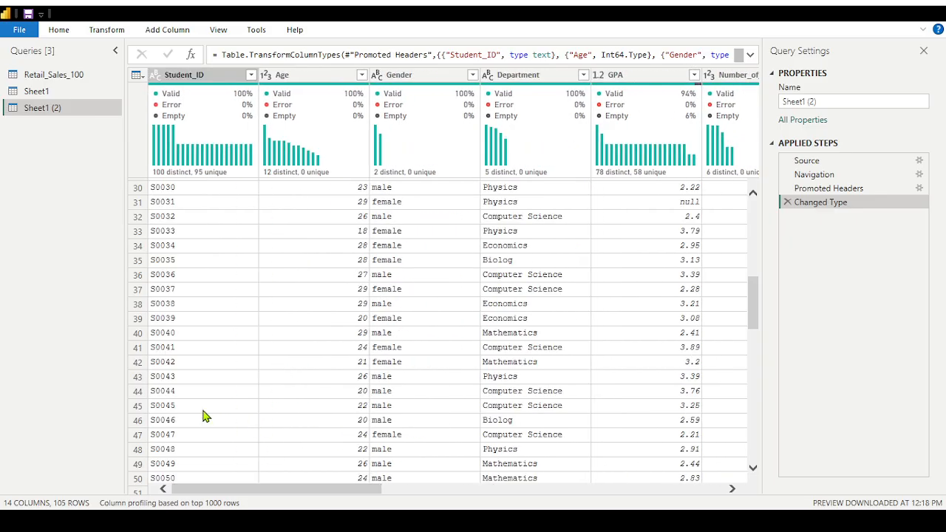
Check the data types of the Student_ID, Age, Gender, Department and GPA columns.
click(156, 82)
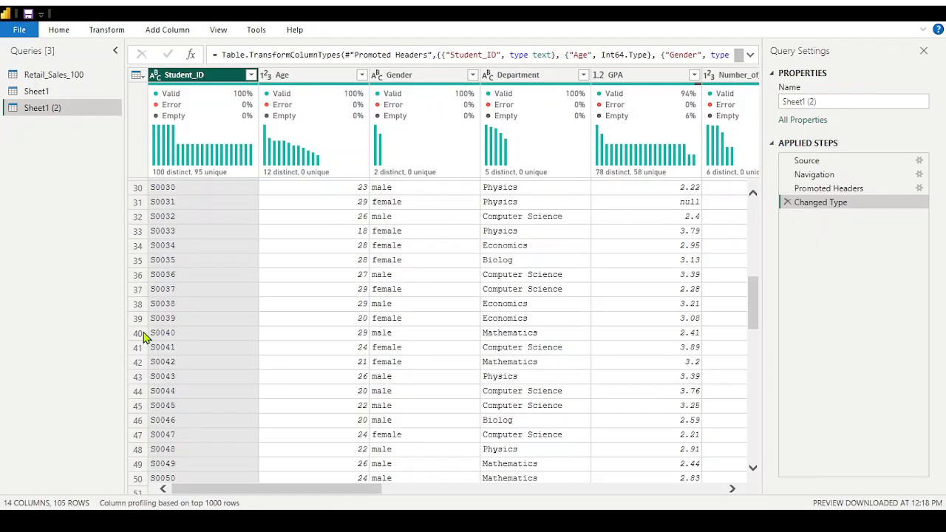
click(306, 263)
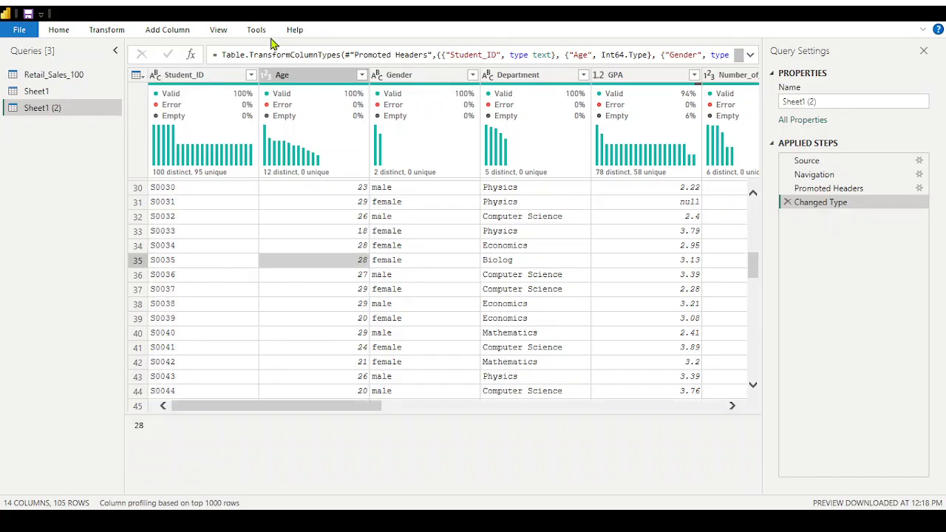
click(272, 78)
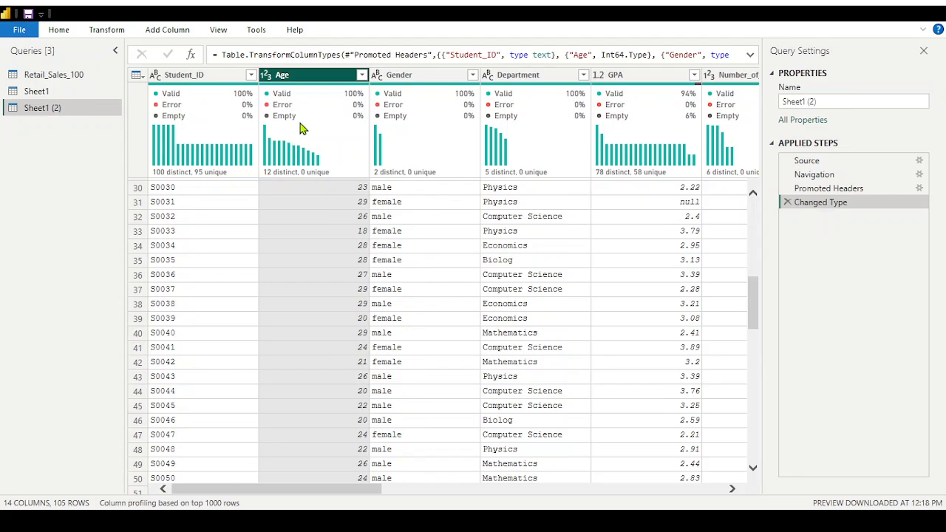
scroll(300, 129, up, 6)
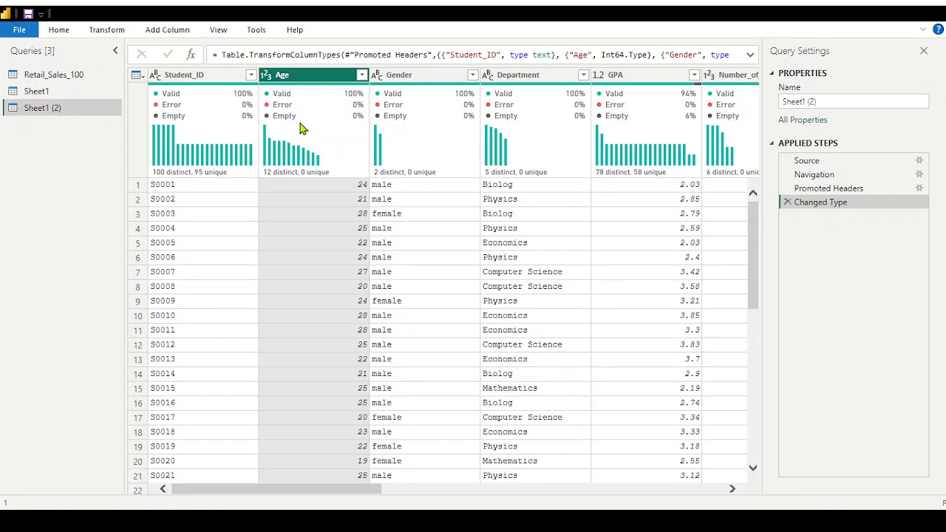
click(378, 77)
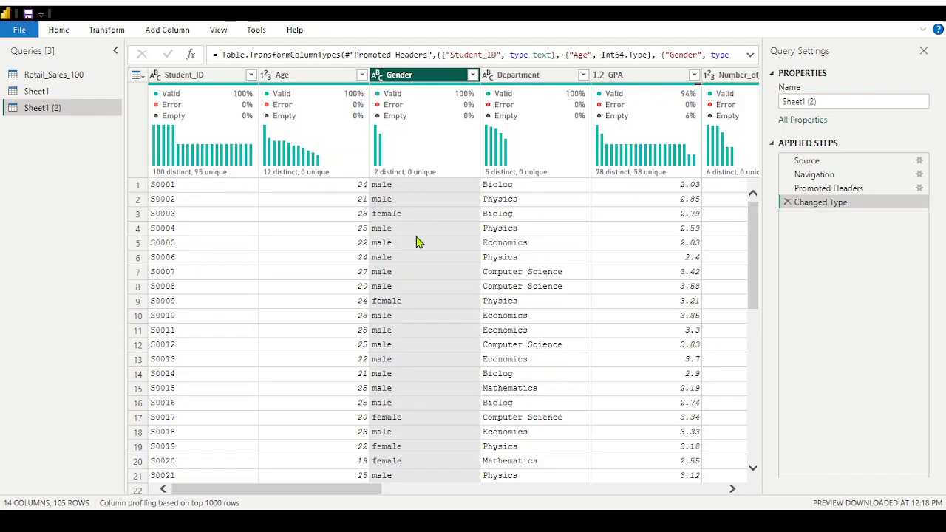
click(491, 77)
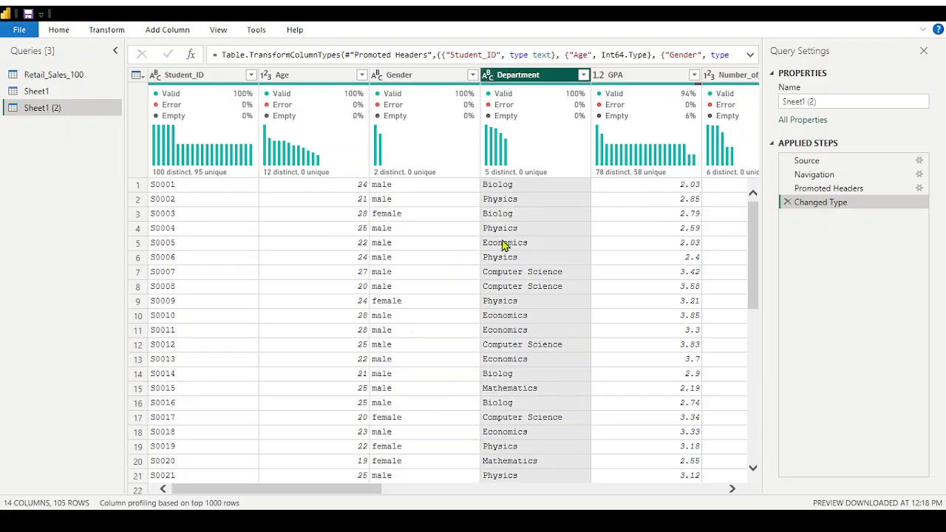
click(602, 78)
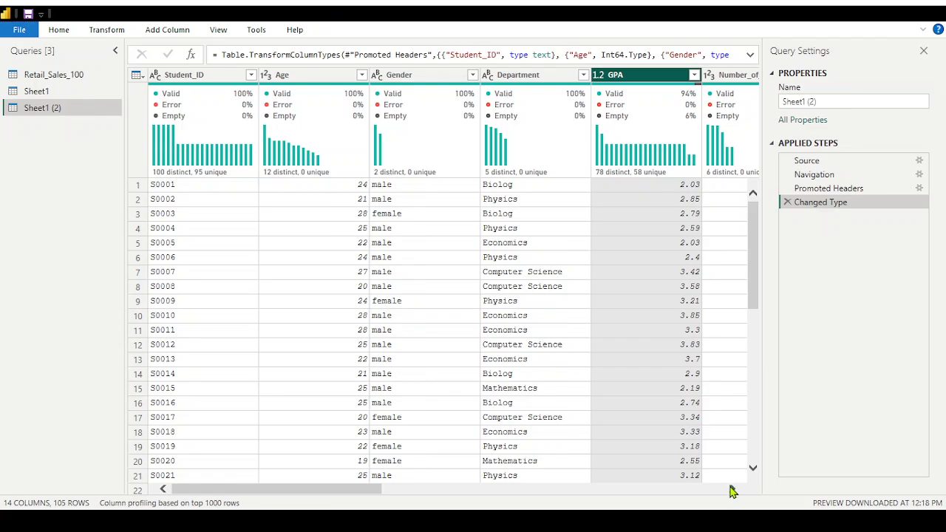
Change the data type of the Attendance_% column from decimal number to percentage.
click(730, 492)
click(730, 492)
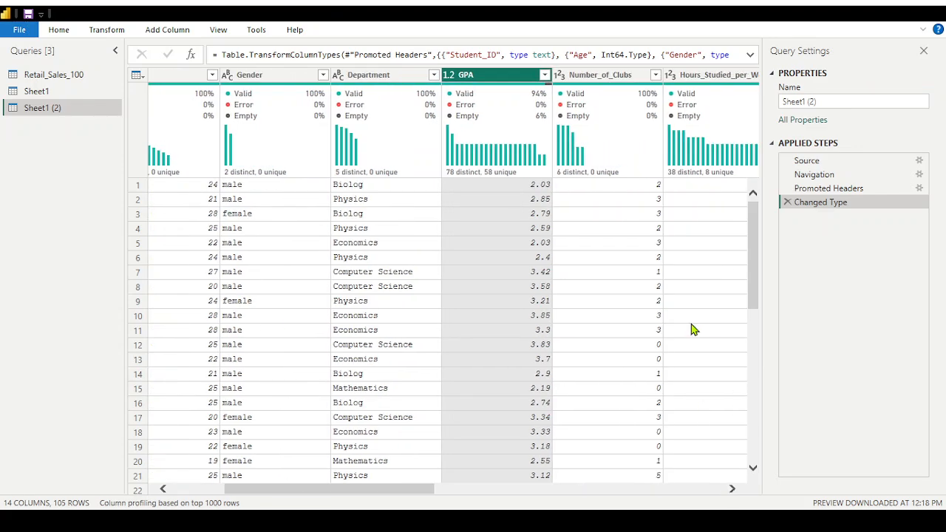
click(734, 491)
click(734, 491)
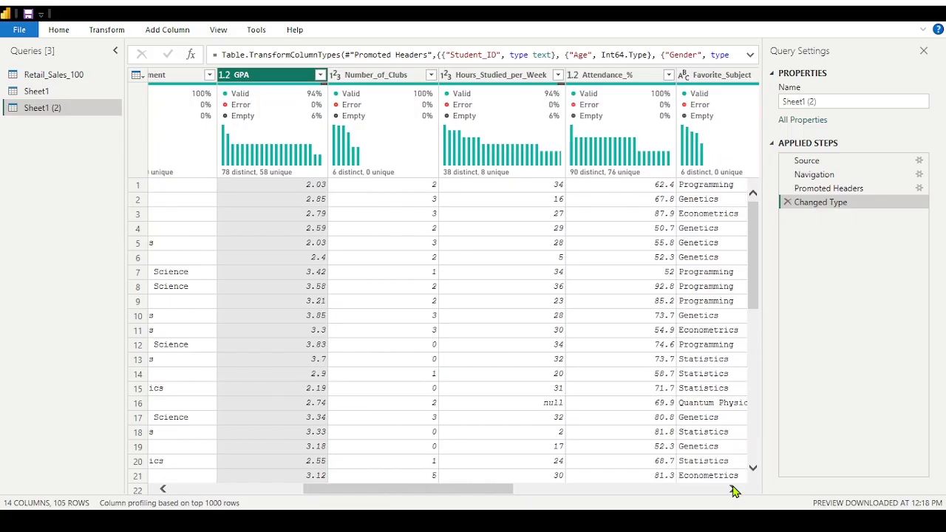
click(571, 80)
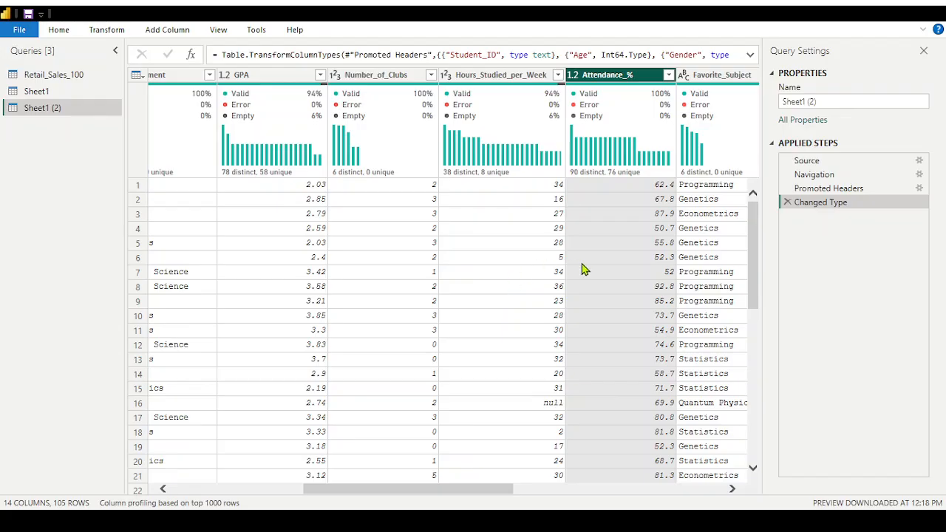
click(572, 74)
click(598, 141)
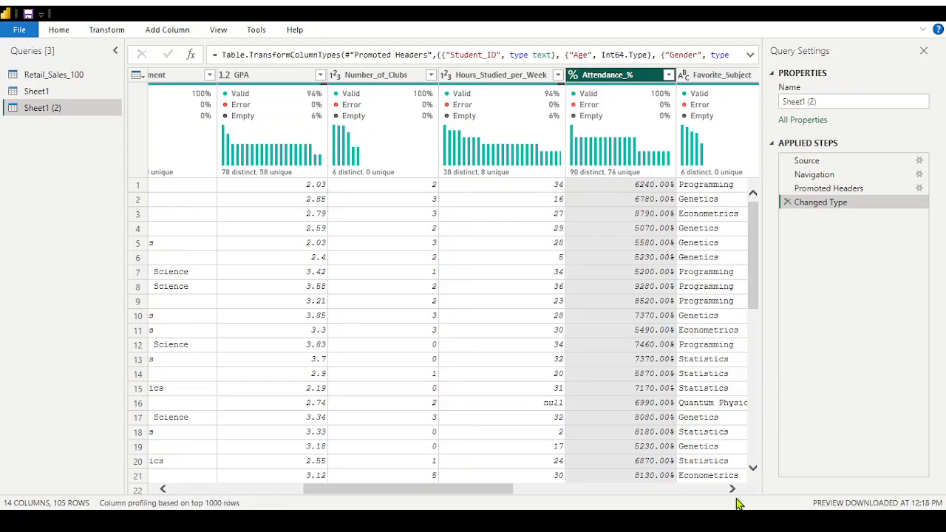
Convert the Graduation_Year column to the Date type and extract only the year from it.
scroll(730, 491, right, 3)
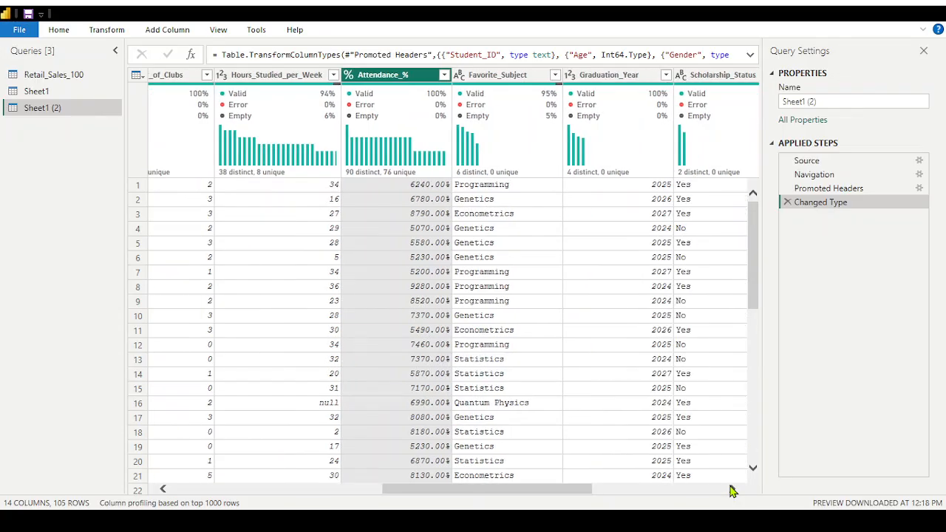
scroll(730, 492, right, 3)
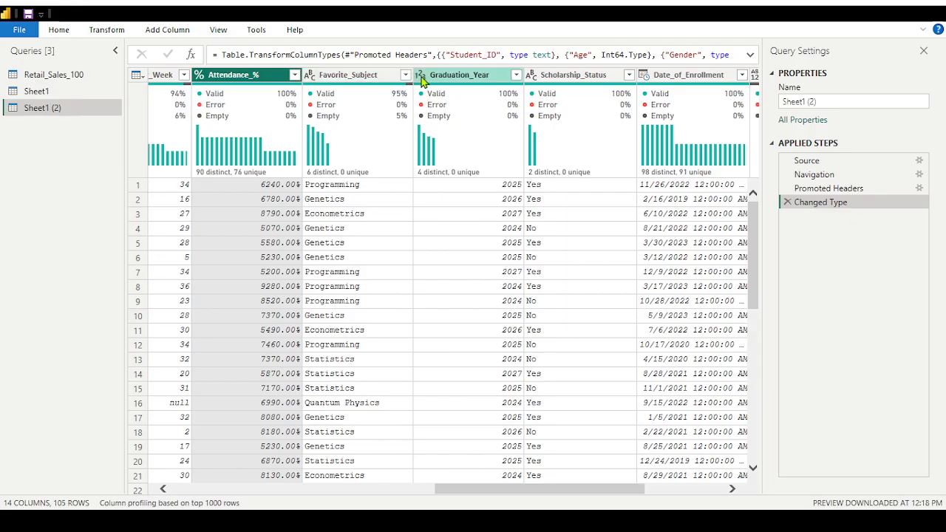
click(422, 79)
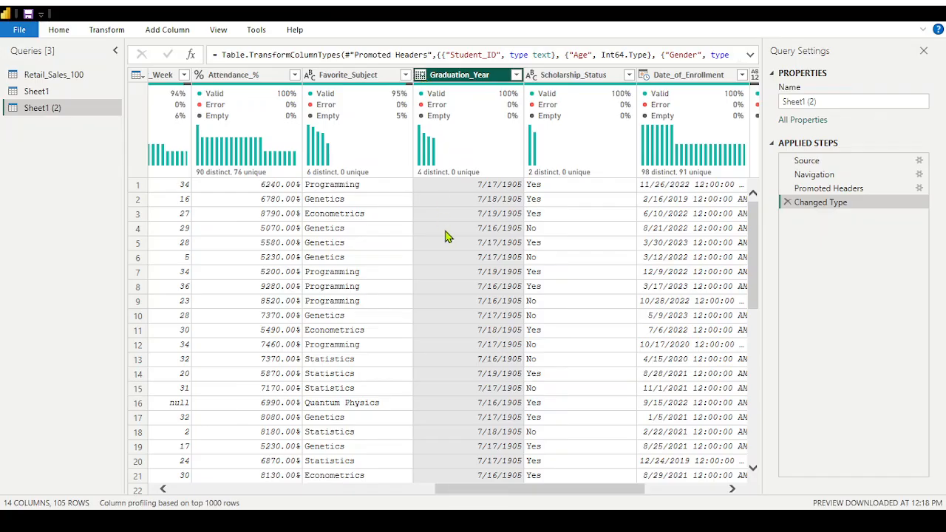
click(451, 320)
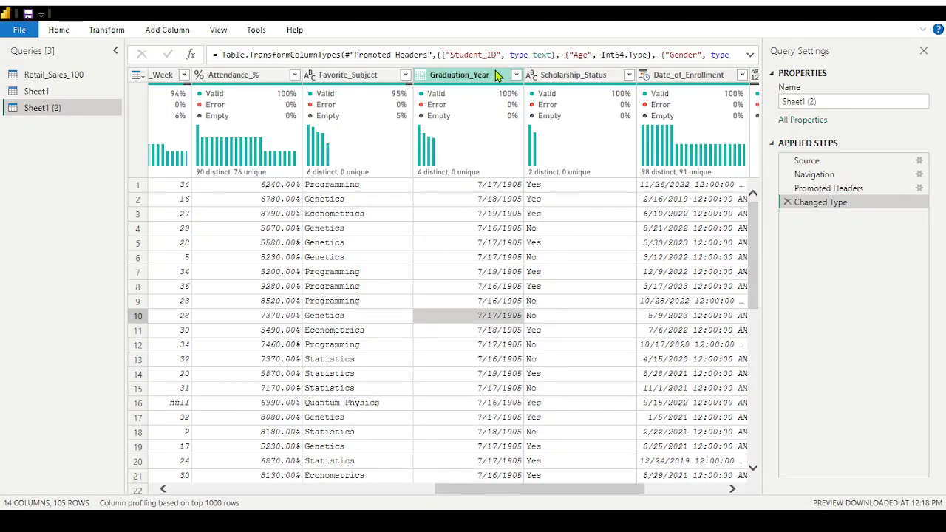
click(497, 76)
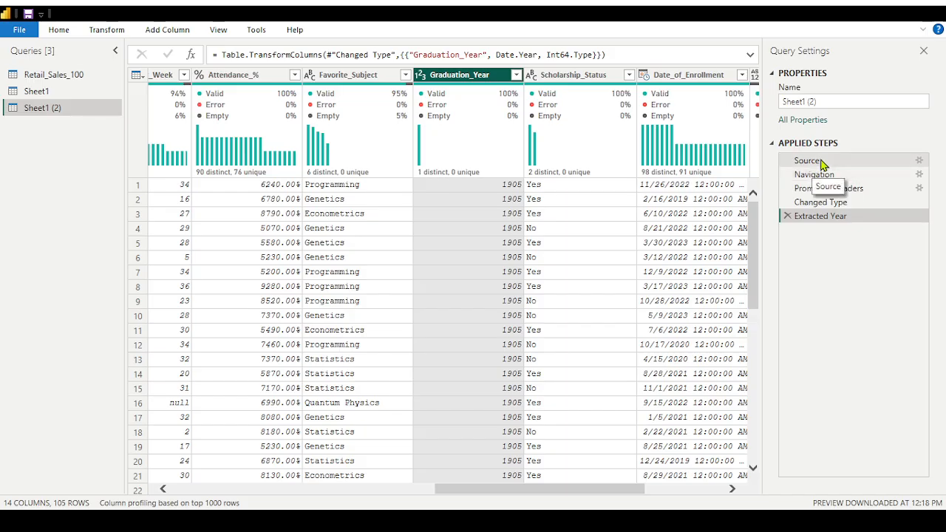
Delete the Extracted Year and Changed Type applied steps and set Graduation_Year to the whole number type.
click(787, 217)
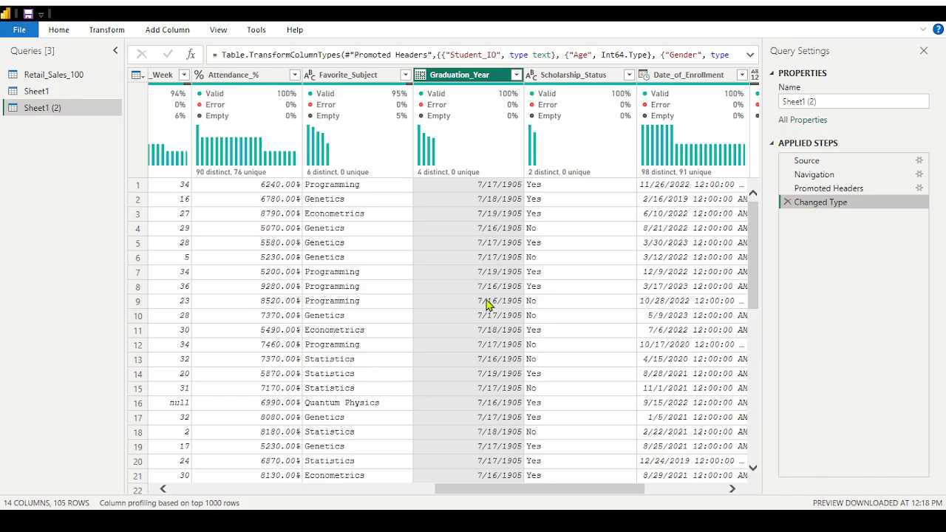
click(787, 202)
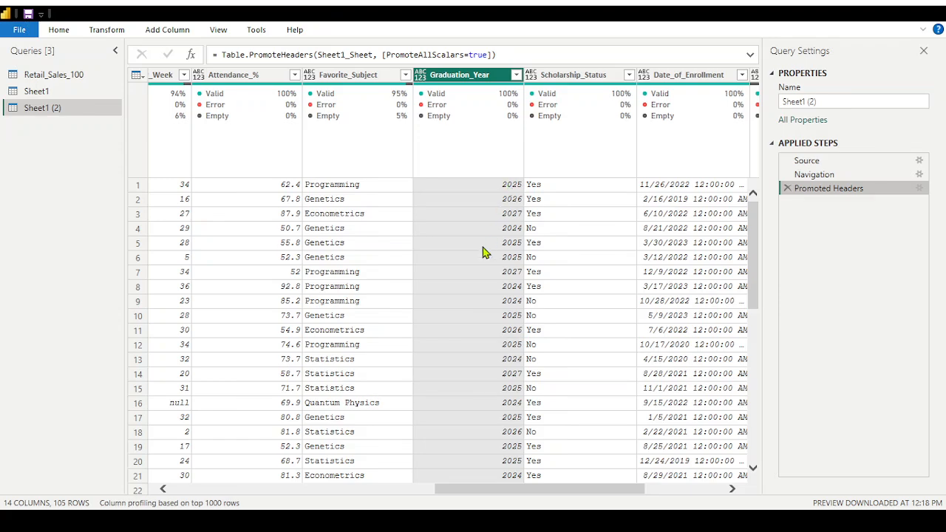
click(425, 126)
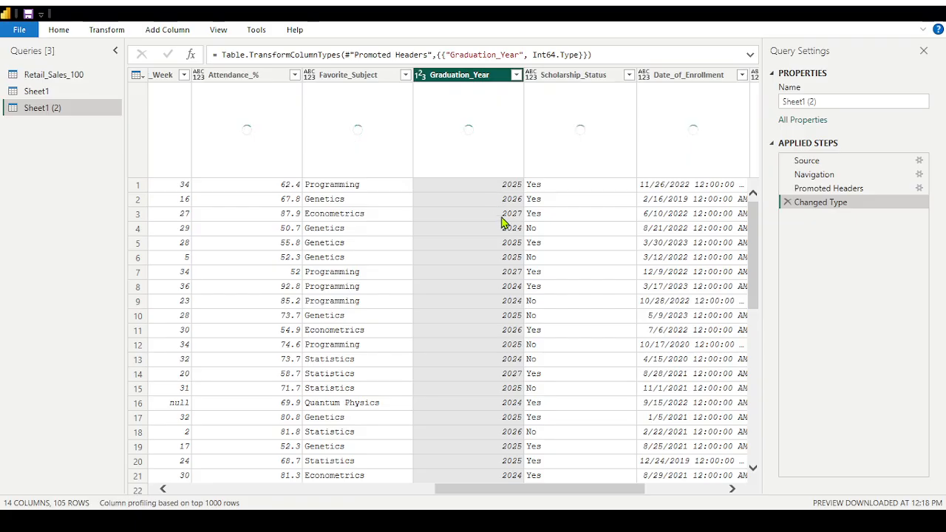
Duplicate the Date_of_Enrollment column.
click(732, 489)
click(732, 490)
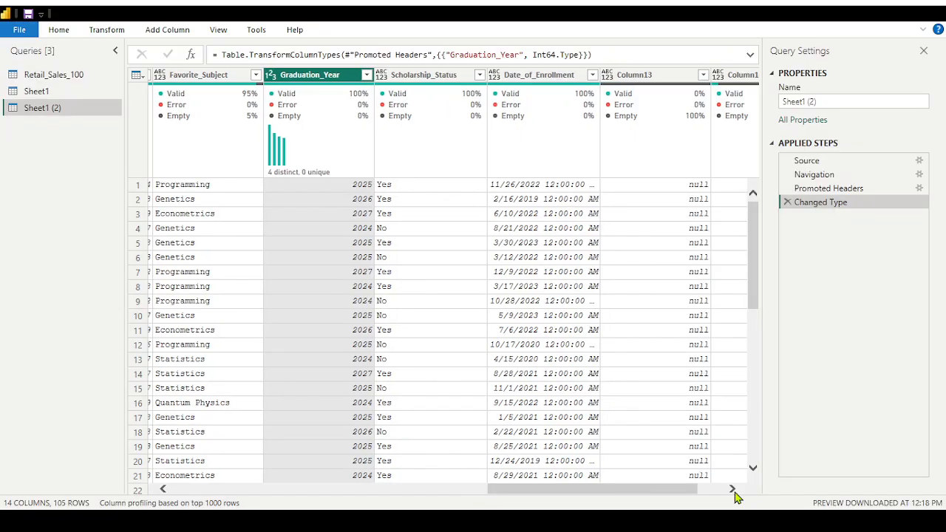
click(732, 490)
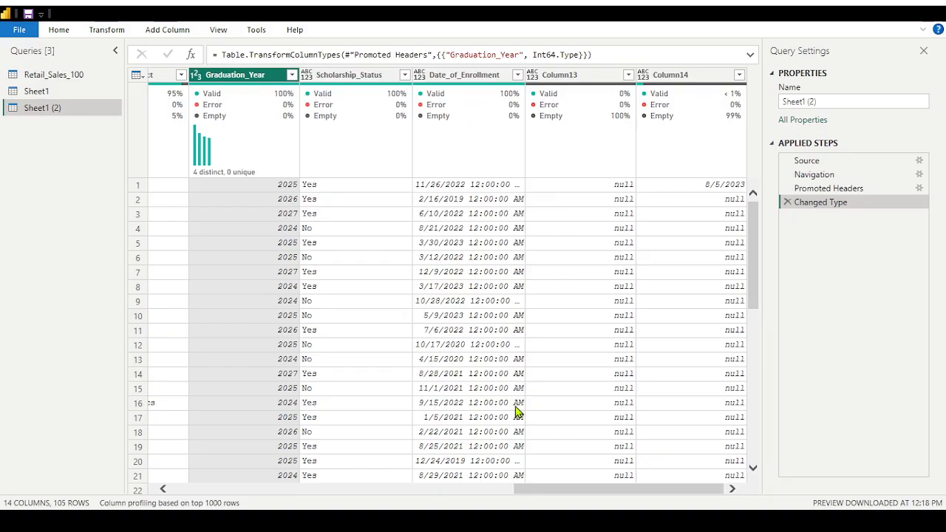
click(456, 77)
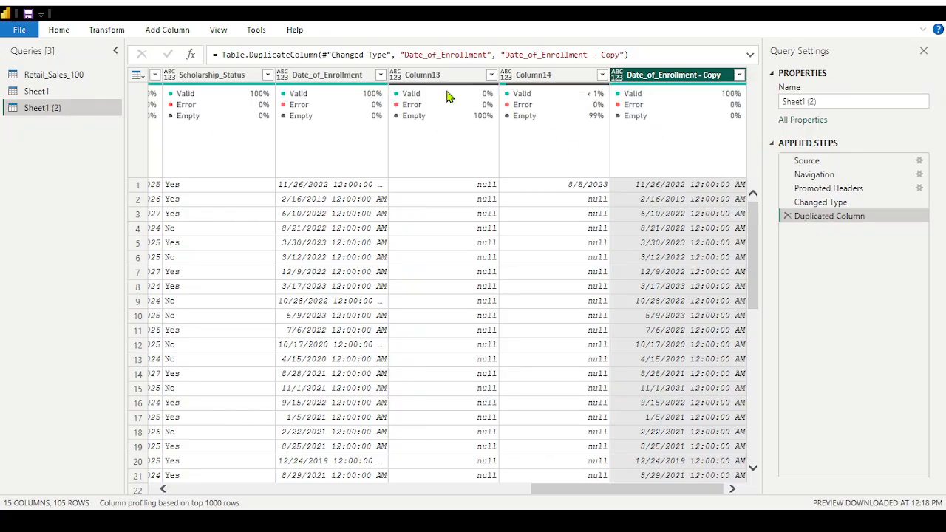
Extract only the date in the original Date_of_Enrollment column and duplicate that column again.
click(331, 81)
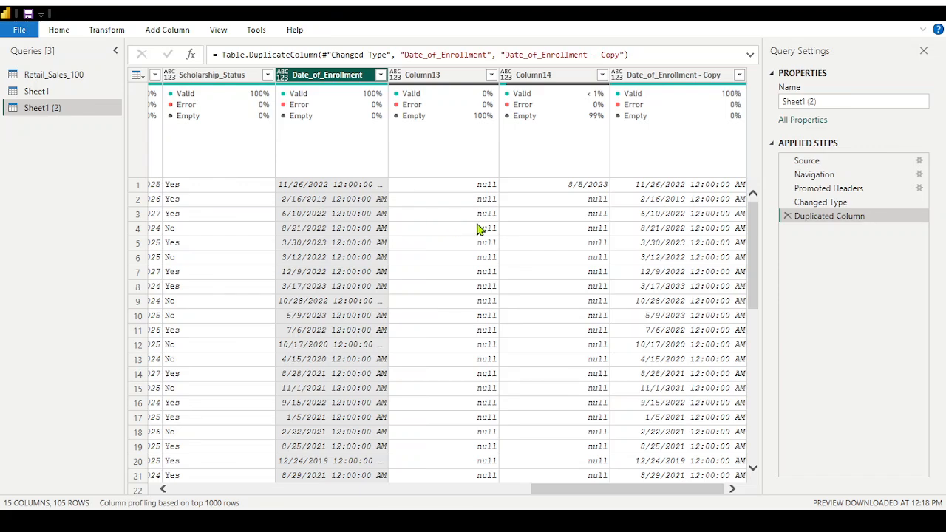
click(525, 222)
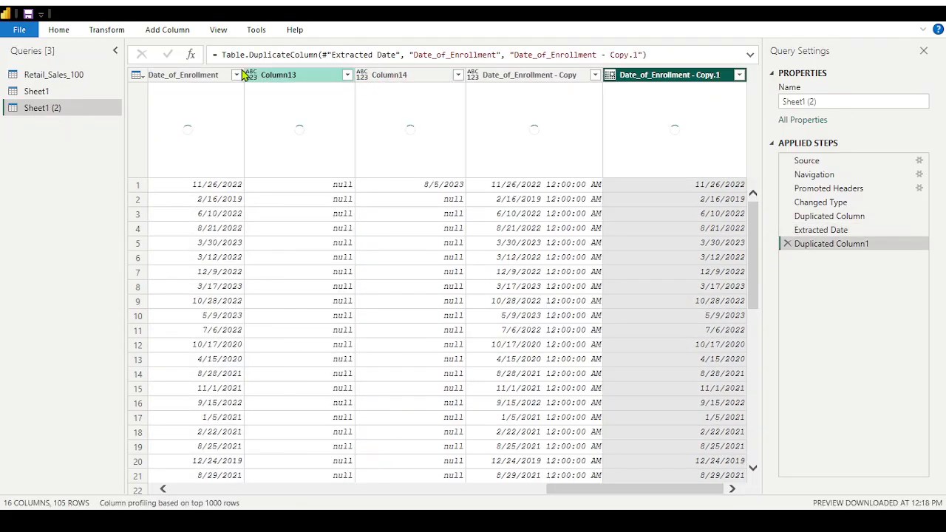
Remove duplicate rows based on the Date_of_Enrollment column.
click(203, 75)
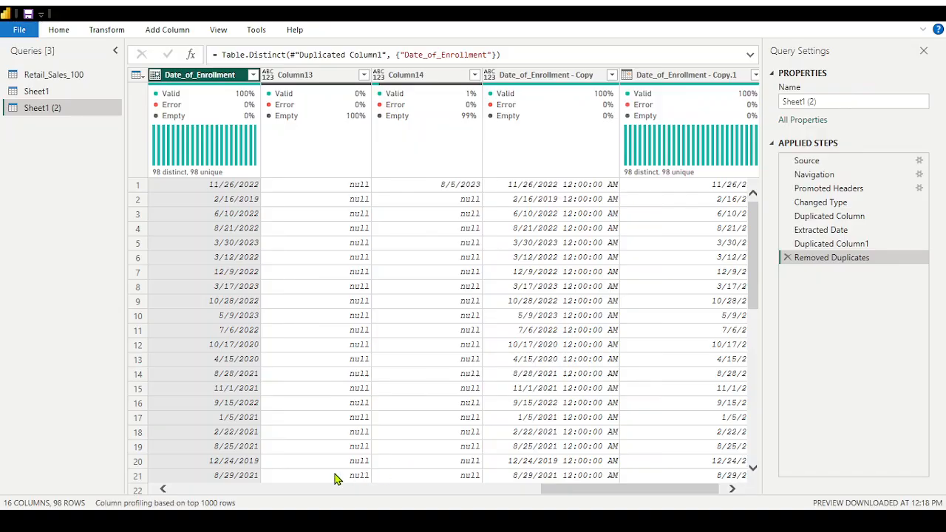
click(164, 490)
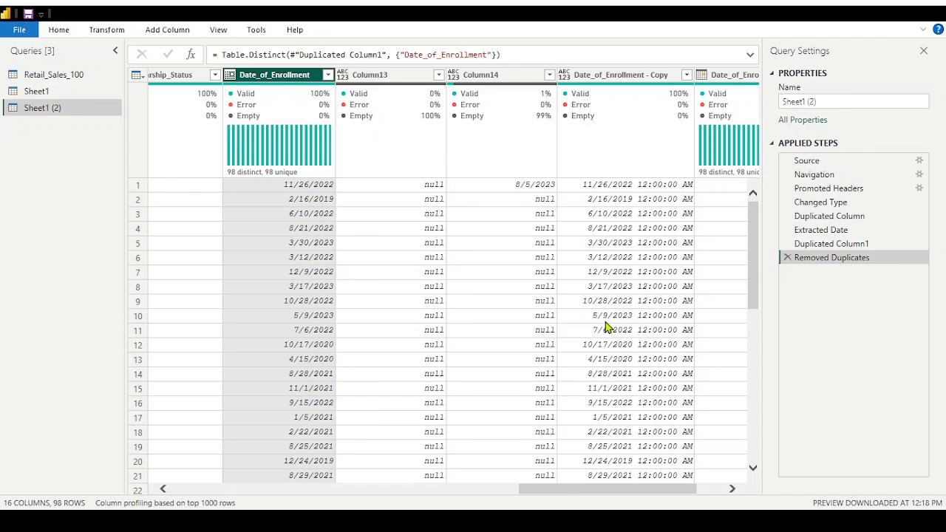
Extract the day in the Date_of_Enrollment column and duplicate the Date_of_Enrollment - Copy.1 column.
click(600, 282)
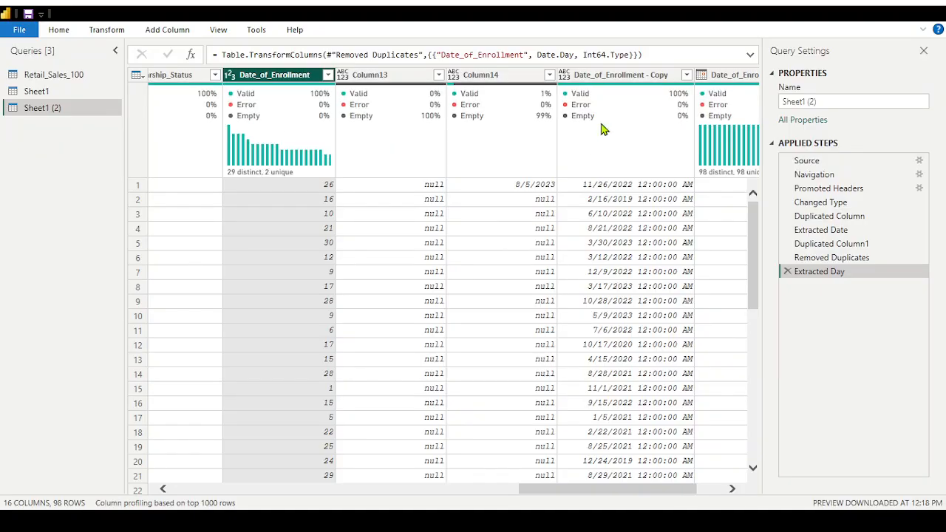
click(623, 74)
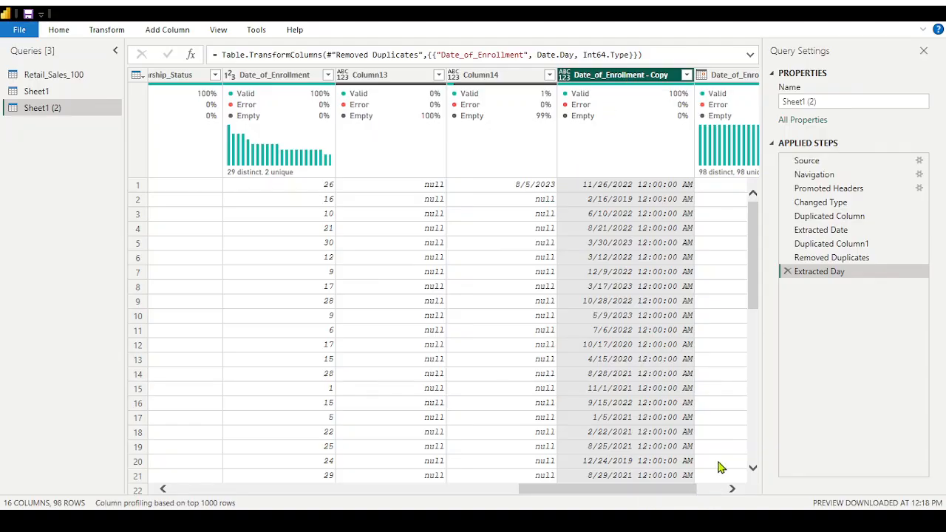
click(727, 488)
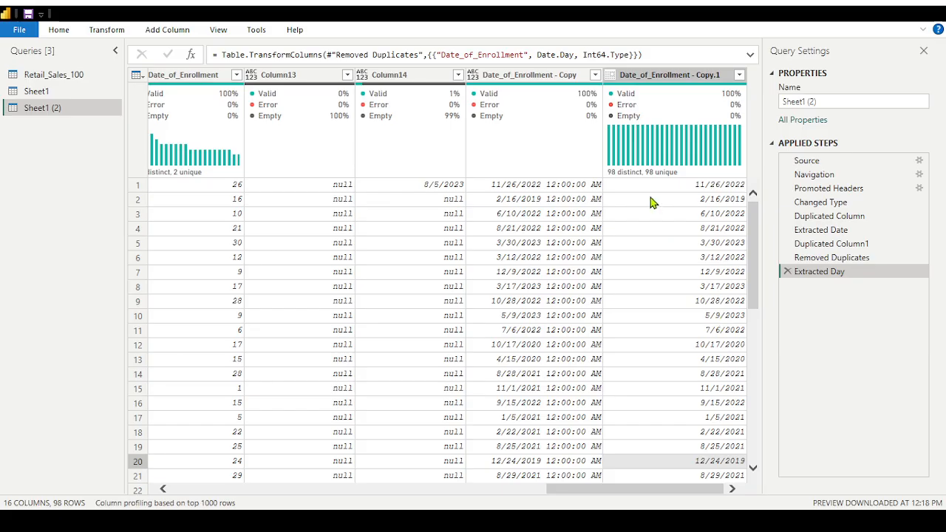
click(644, 76)
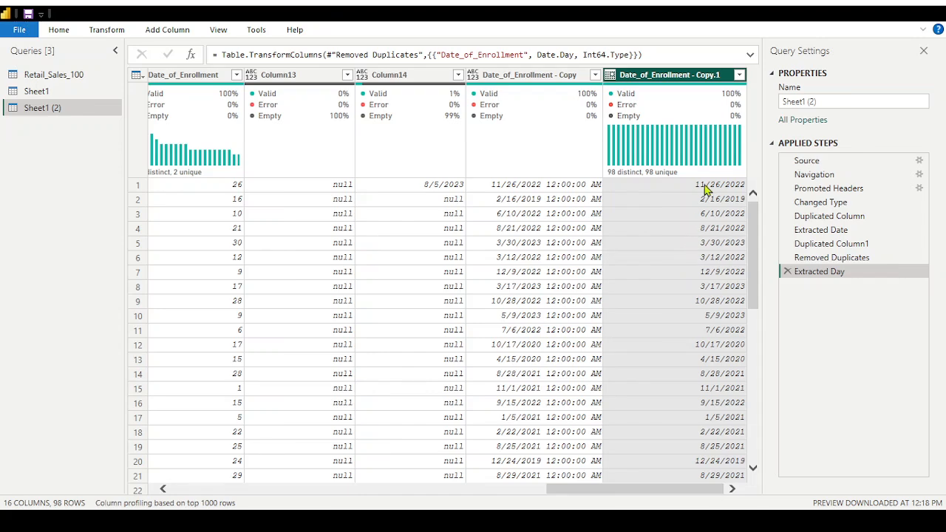
click(698, 133)
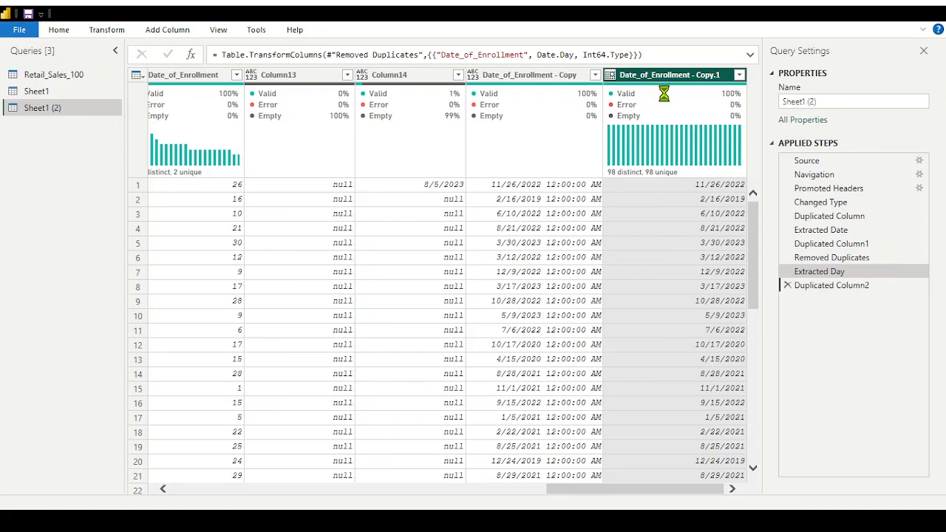
Extract the month in the Date_of_Enrollment - Copy.1 column and the year in the Date_of_Enrollment - Copy.1 - Copy column.
click(538, 76)
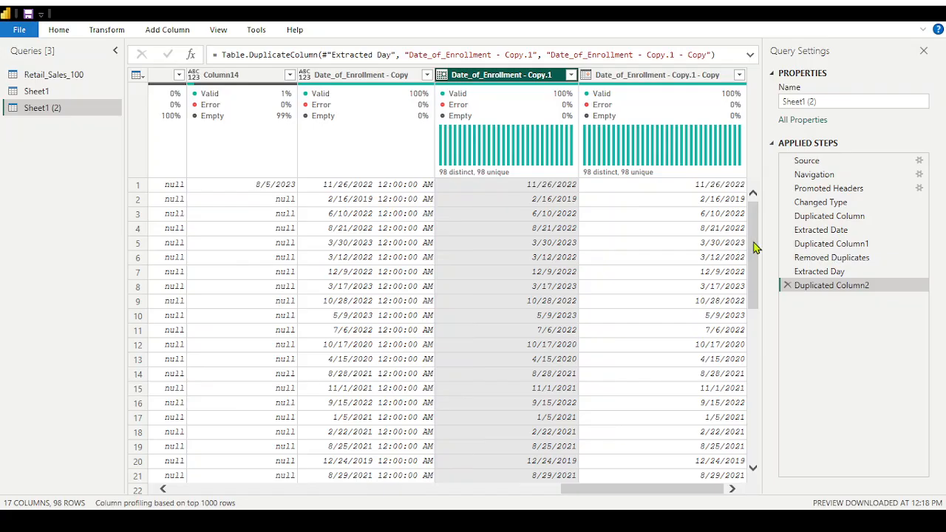
click(845, 250)
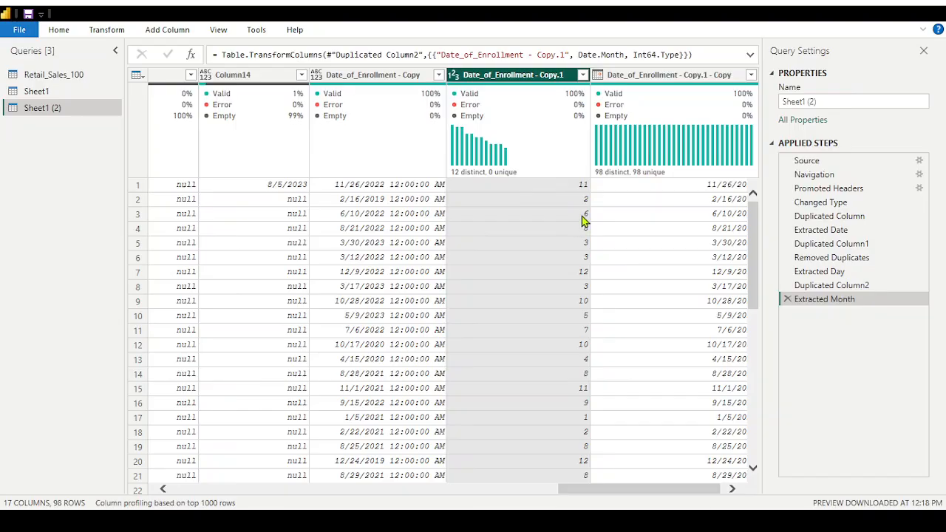
click(636, 75)
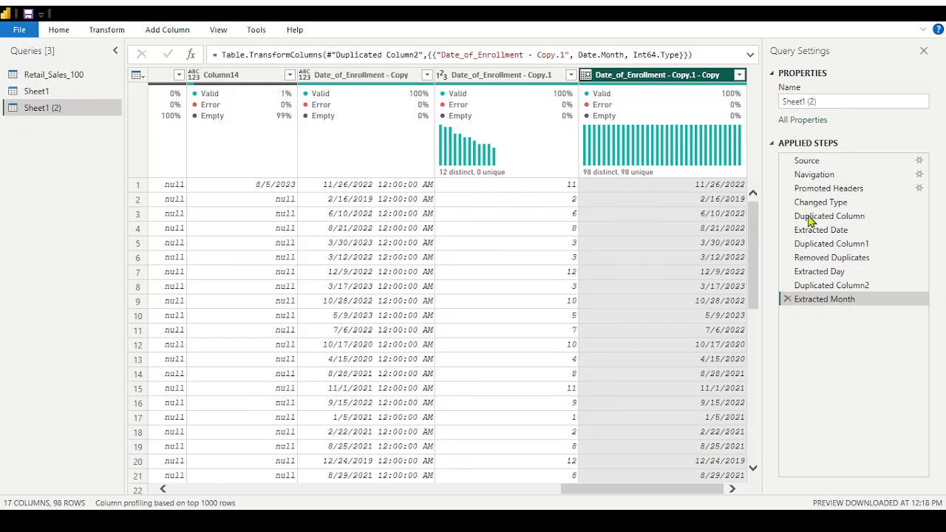
click(767, 224)
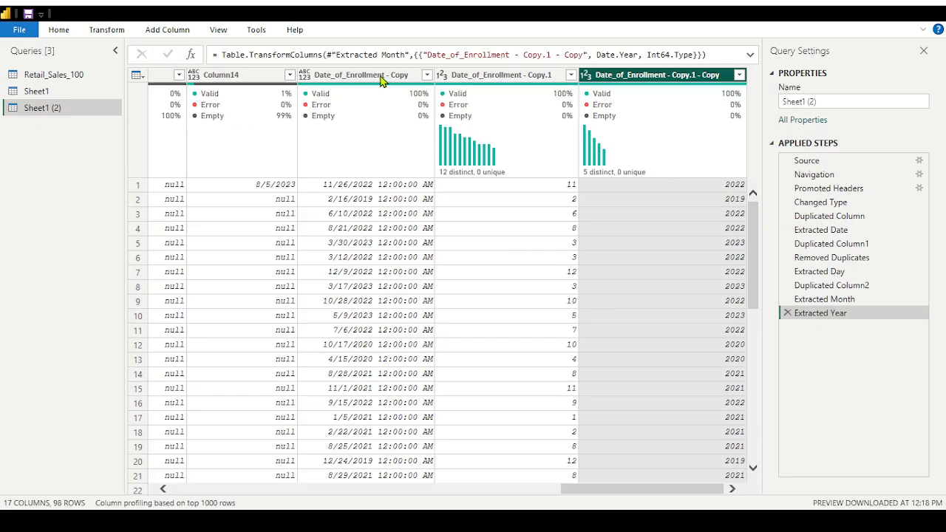
Rename the Date_of_Enrollment - Copy.1 column as Month of Enrolment.
double_click(521, 78)
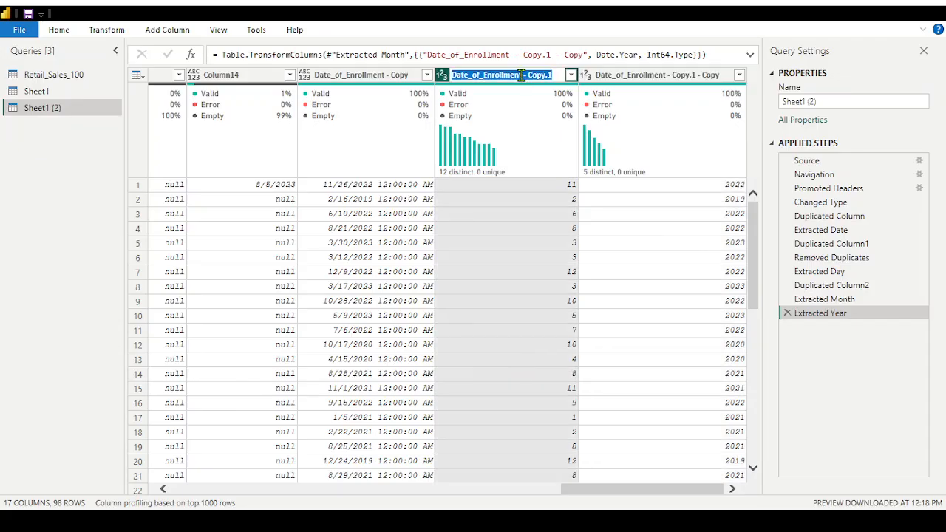
key(BackSpace)
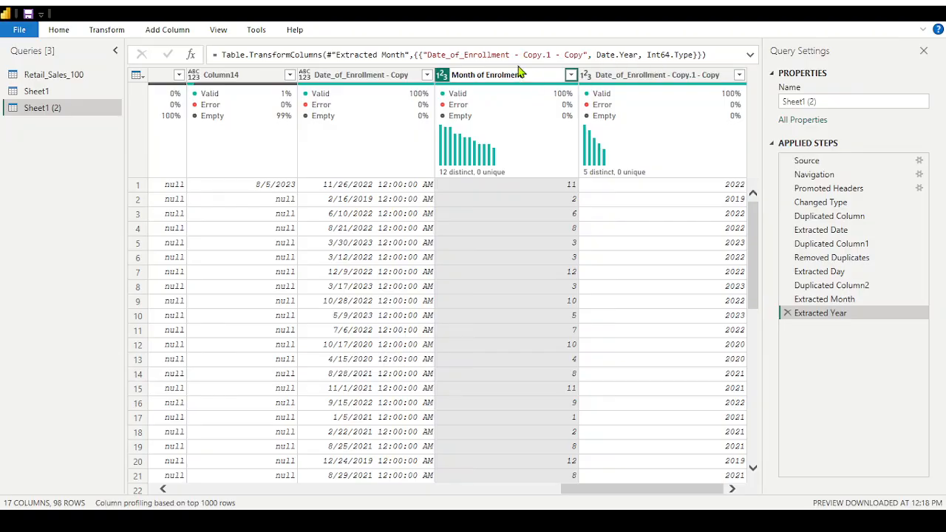
key(Return)
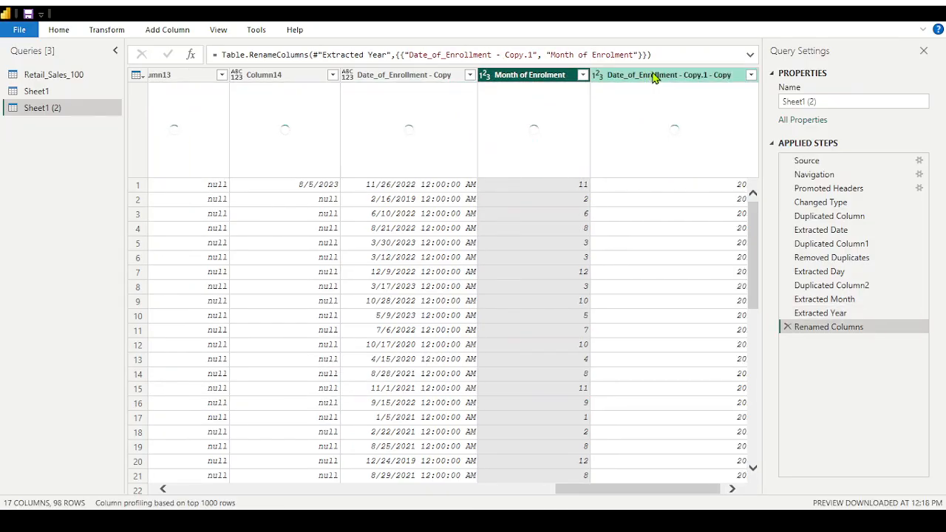
Rename the Date_of_Enrollment - Copy.1 - Copy column as Year of Enrolment.
click(653, 76)
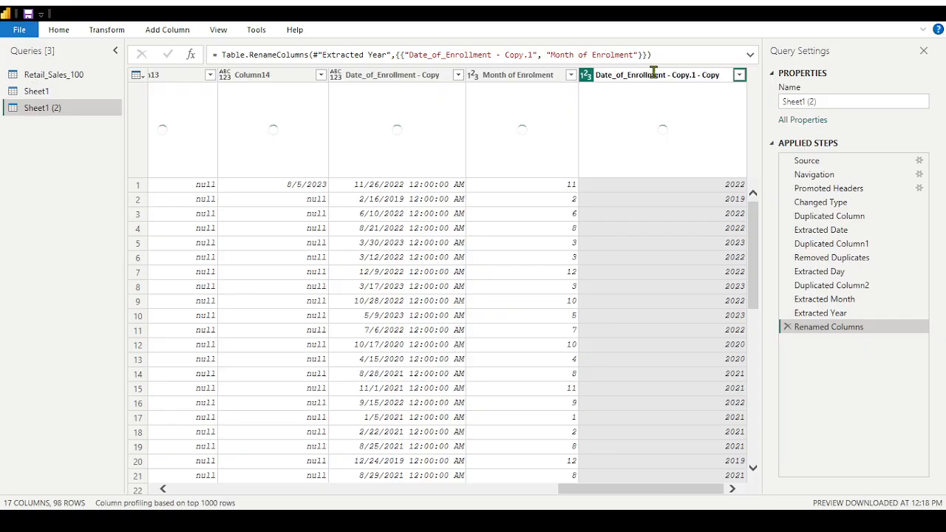
double_click(653, 75)
key(ctrl+a)
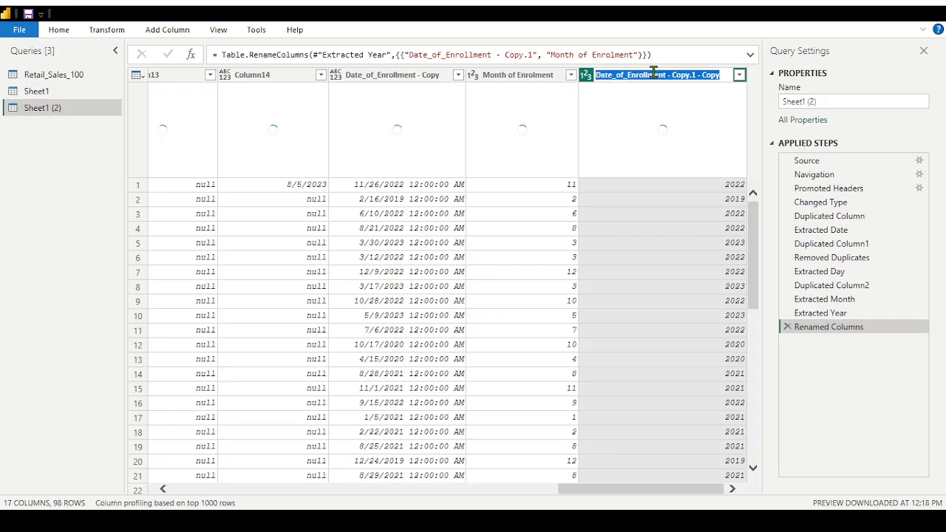
key(BackSpace)
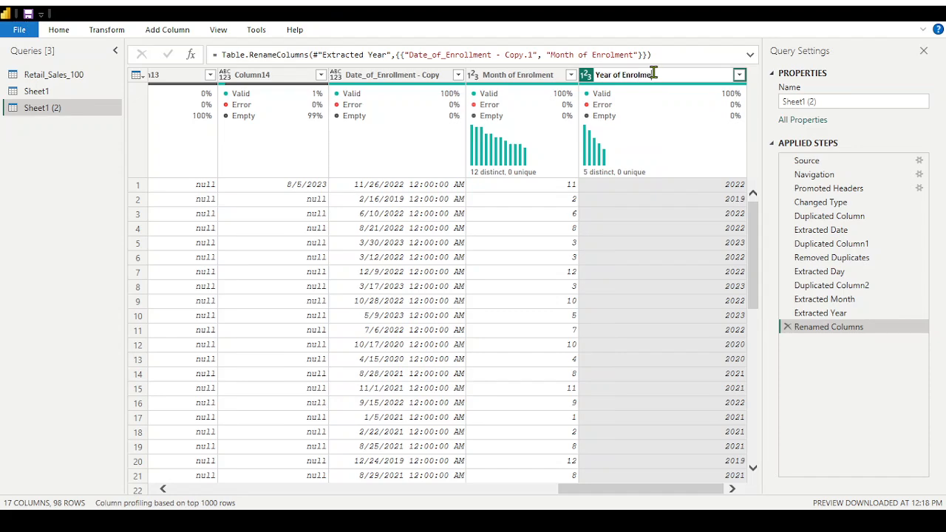
key(Return)
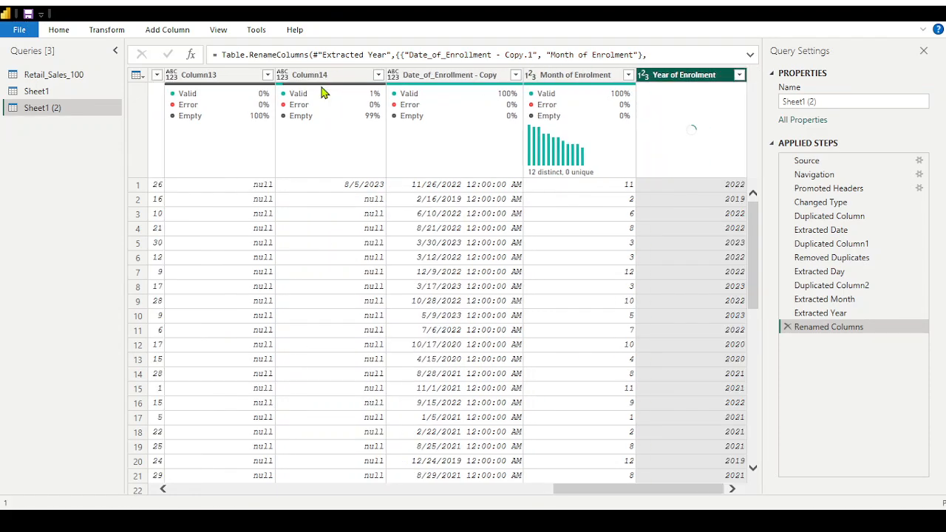
Move the Month of Enrolment and Year of Enrolment columns directly after Date_of_Enrollment, with month before year.
click(576, 75)
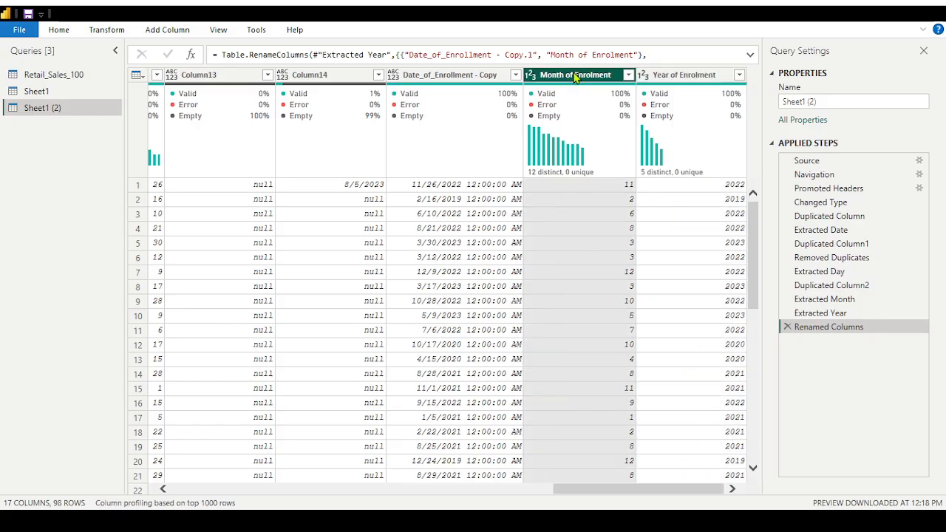
click(177, 87)
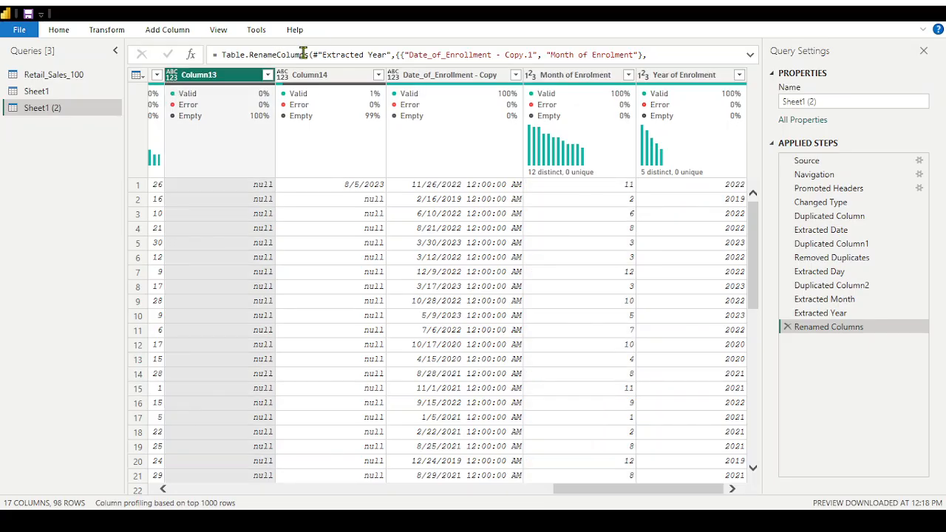
click(554, 77)
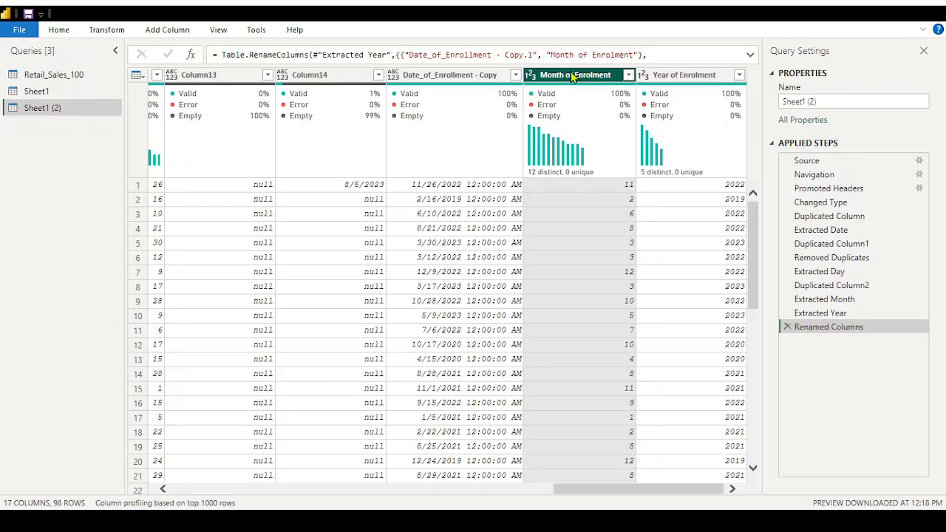
drag(558, 74, 176, 84)
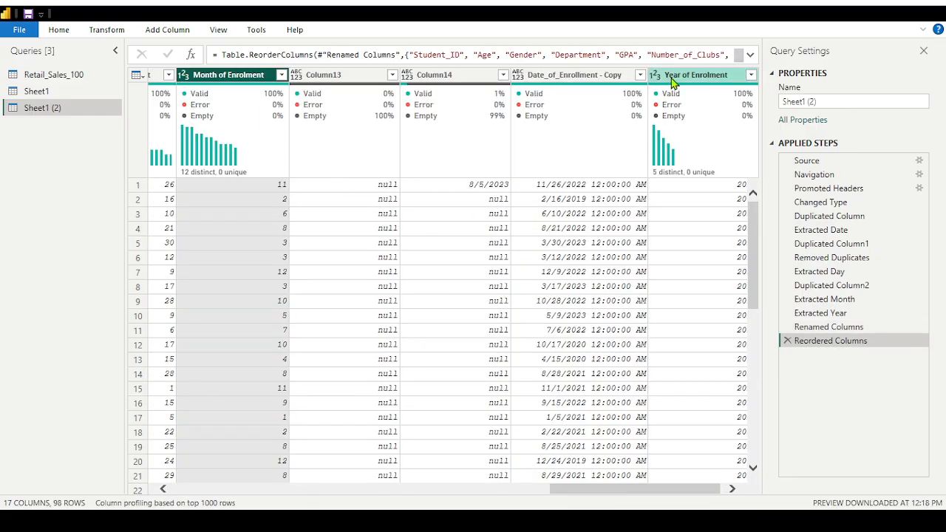
mouse_move(686, 80)
mouse_down()
mouse_move(299, 98)
mouse_move(275, 95)
mouse_move(281, 83)
mouse_up()
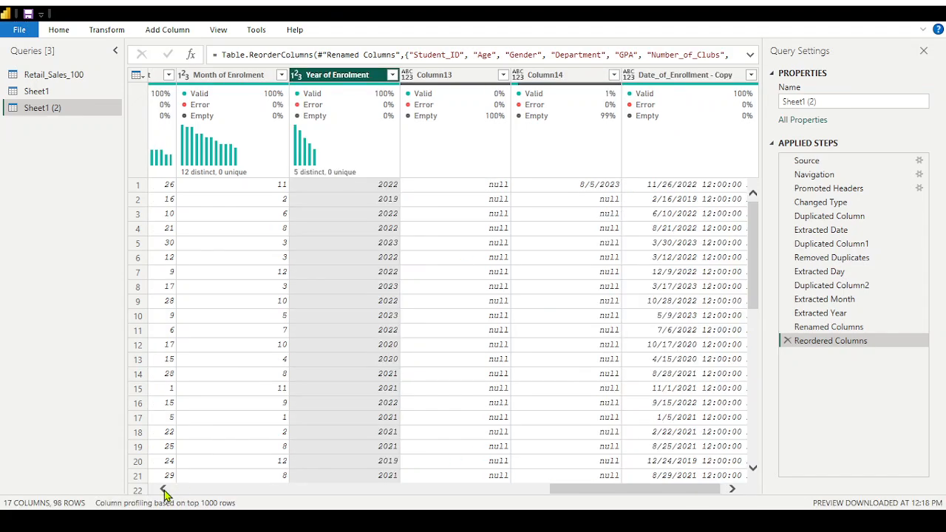
Check the values in Column13 and remove that column.
click(163, 490)
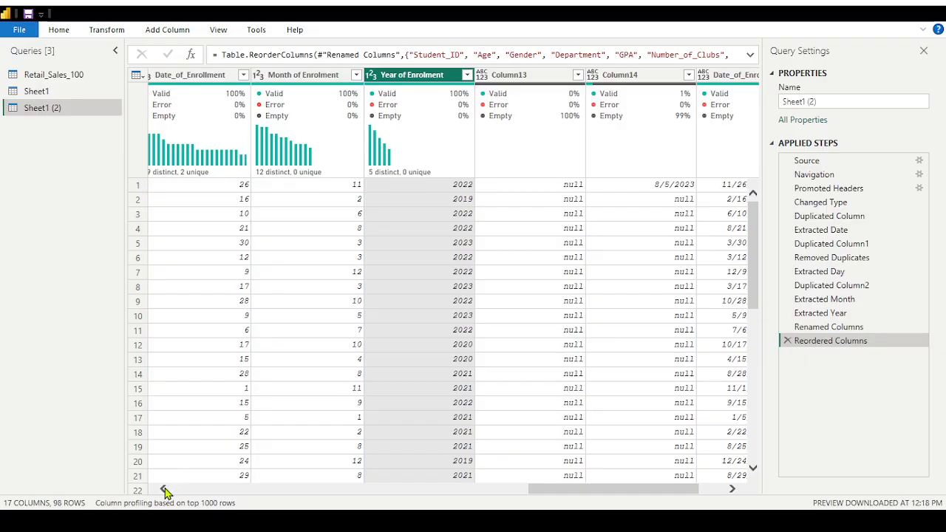
click(164, 492)
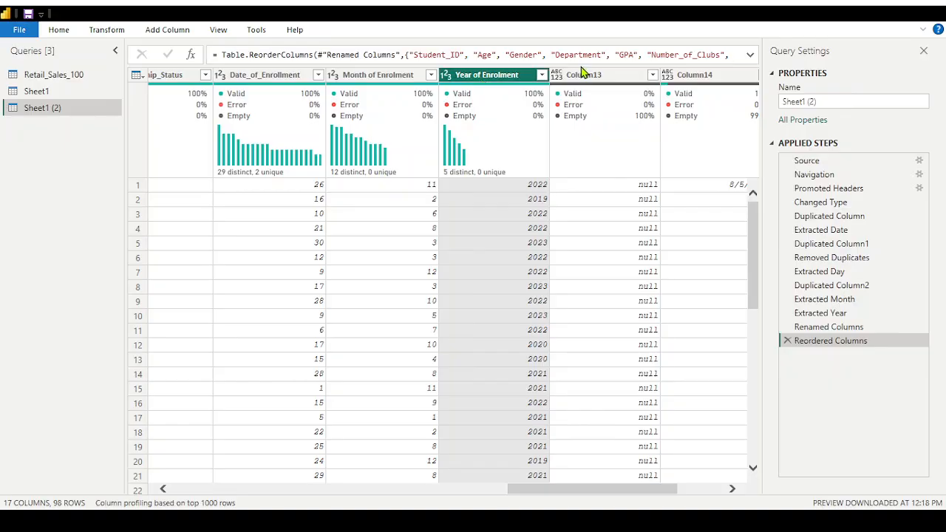
click(604, 285)
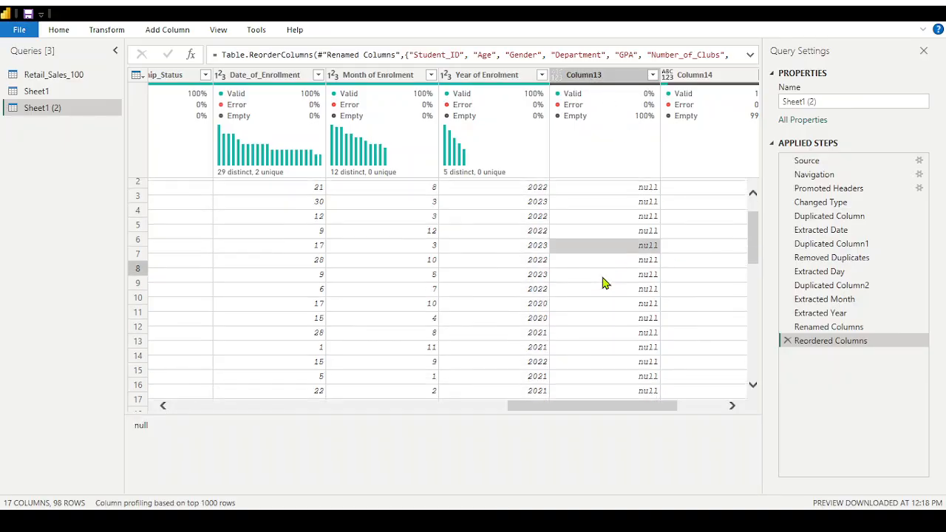
scroll(602, 283, down, 10)
scroll(602, 283, down, 16)
scroll(602, 283, up, 20)
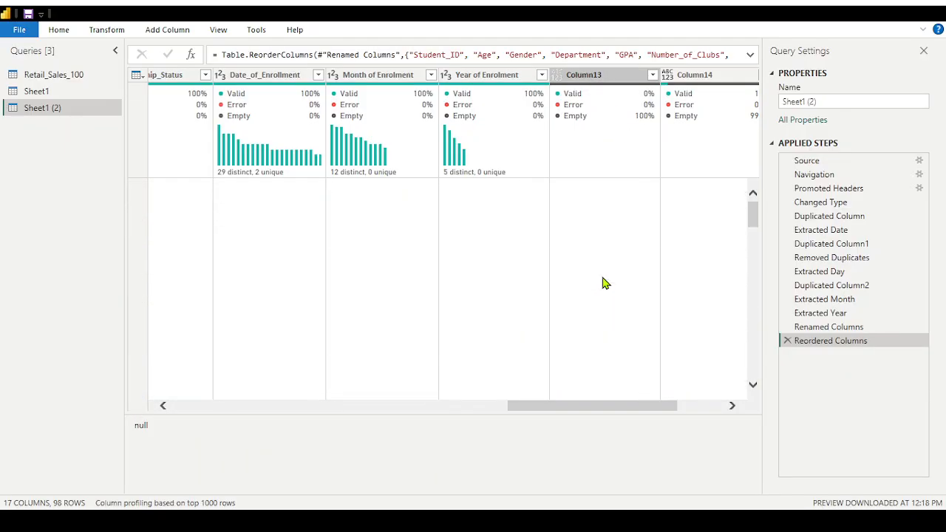
click(580, 74)
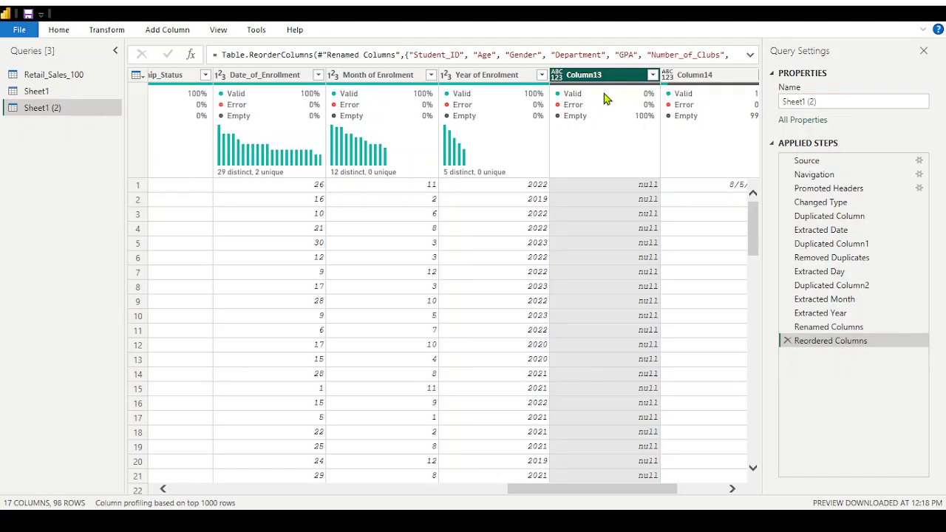
key(Delete)
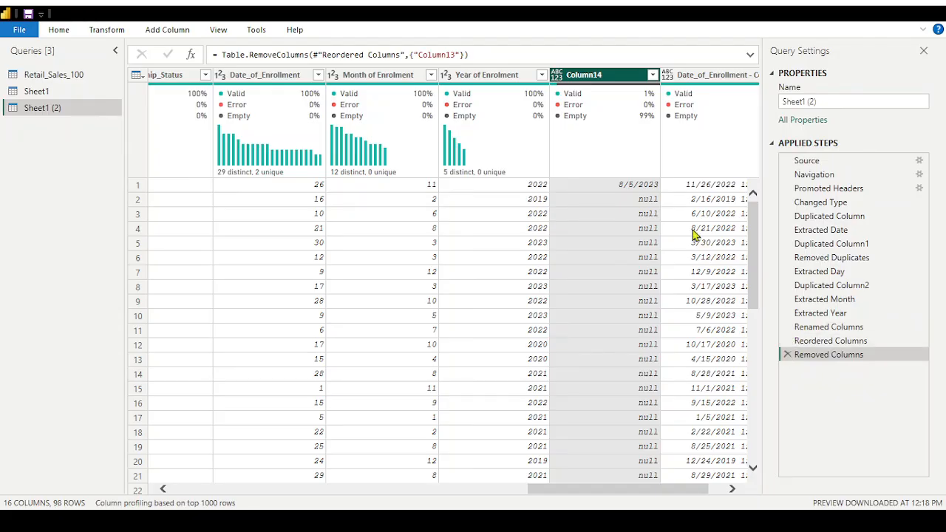
Check the values in Column14 and remove that column.
click(606, 279)
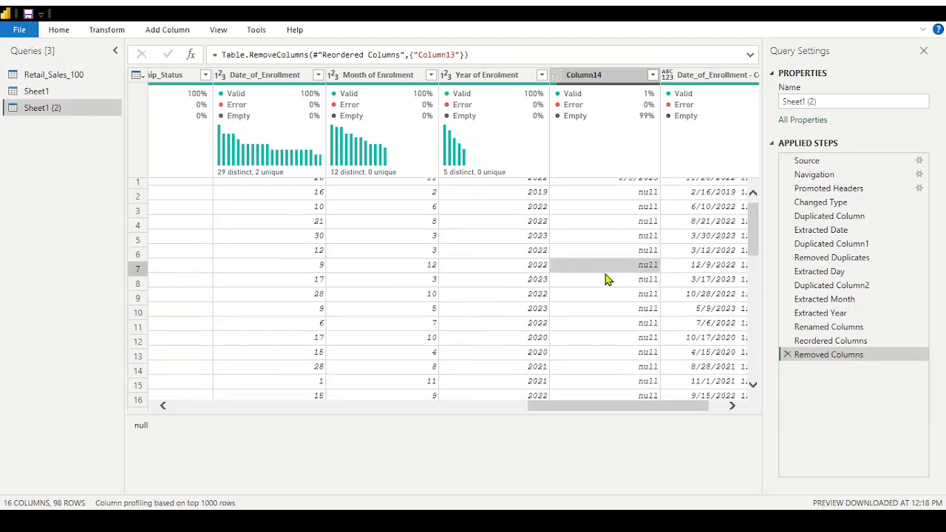
scroll(606, 280, down, 15)
scroll(606, 278, up, 15)
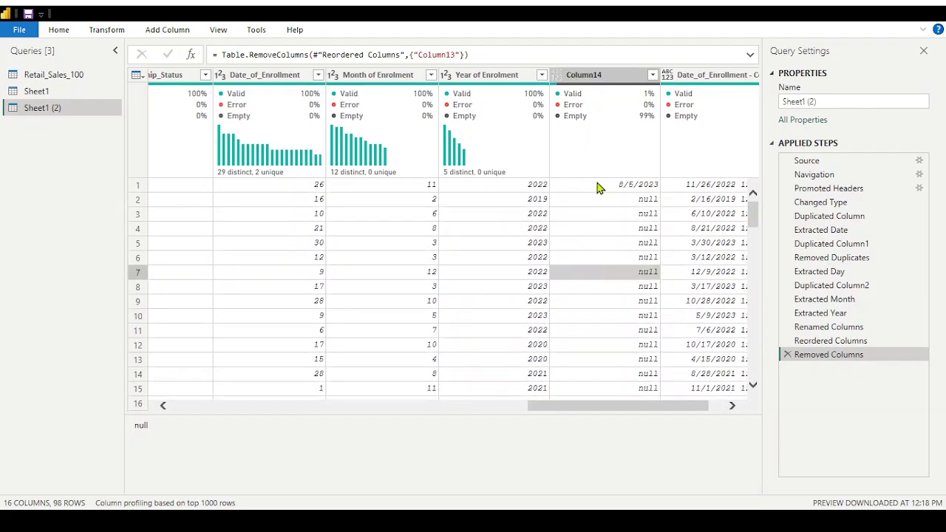
click(594, 76)
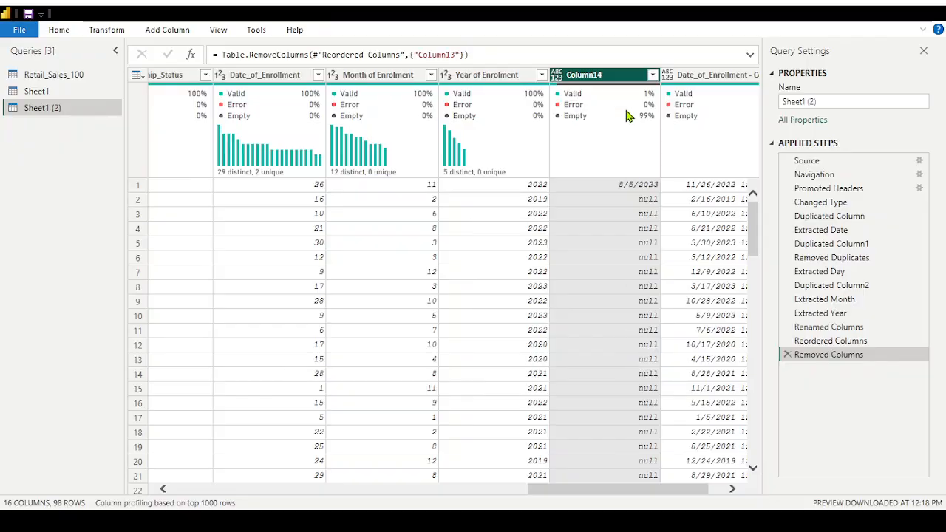
key(Delete)
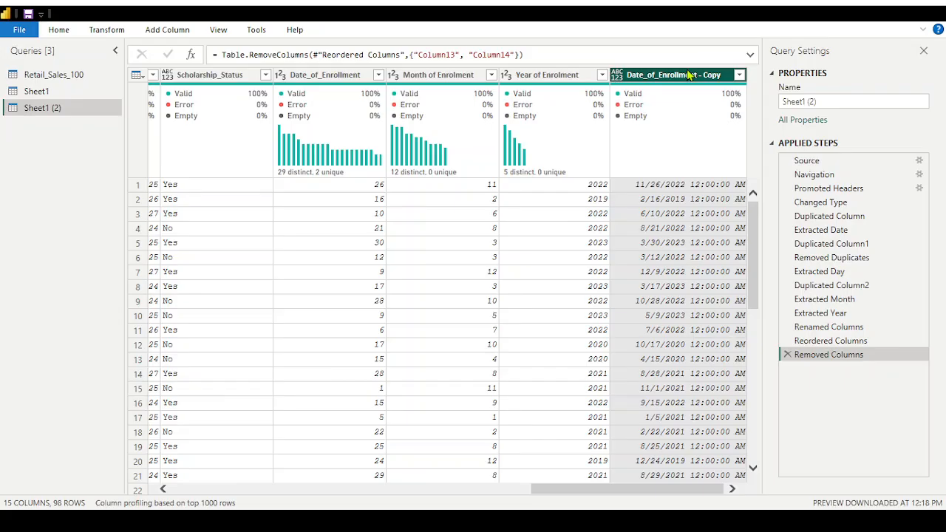
Remove all columns other than Date_of_Enrollment - Copy and delete the resulting Removed Other Columns applied step.
right_click(713, 116)
click(732, 137)
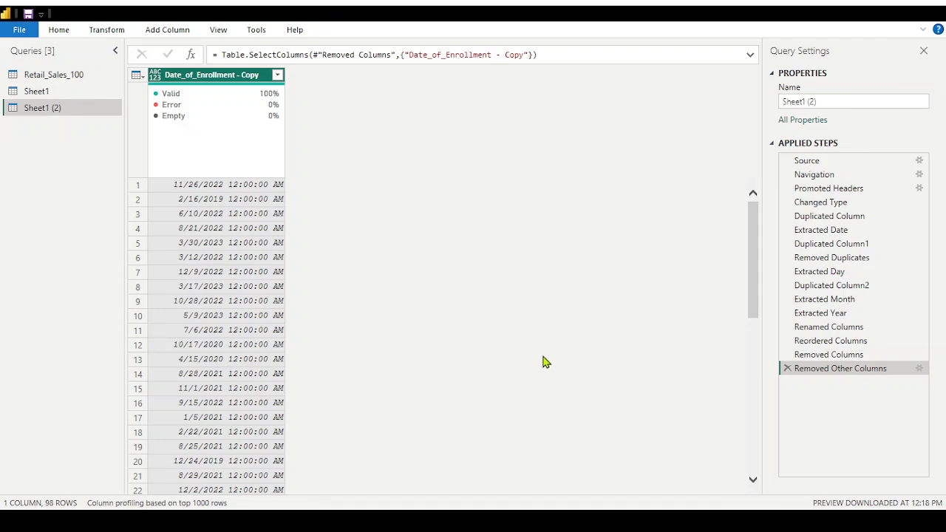
scroll(294, 388, down, 11)
scroll(293, 389, up, 9)
scroll(293, 388, up, 3)
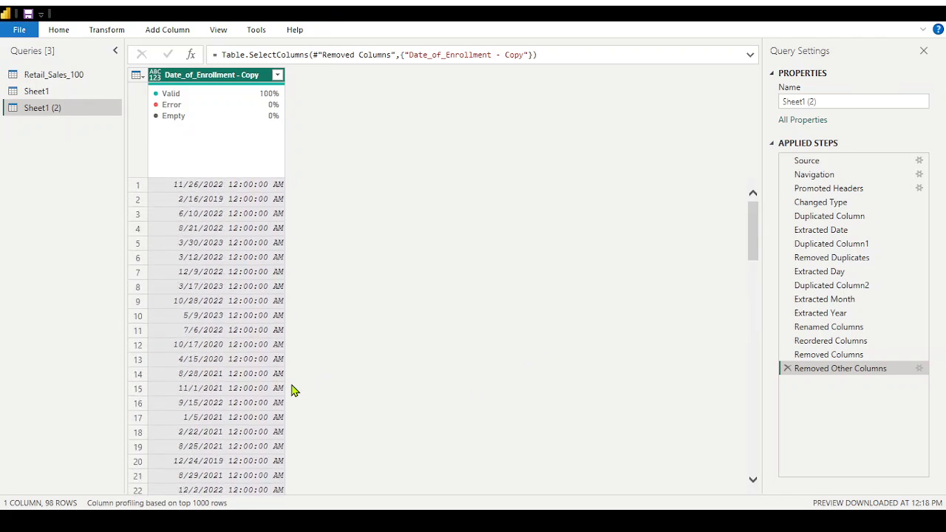
click(787, 369)
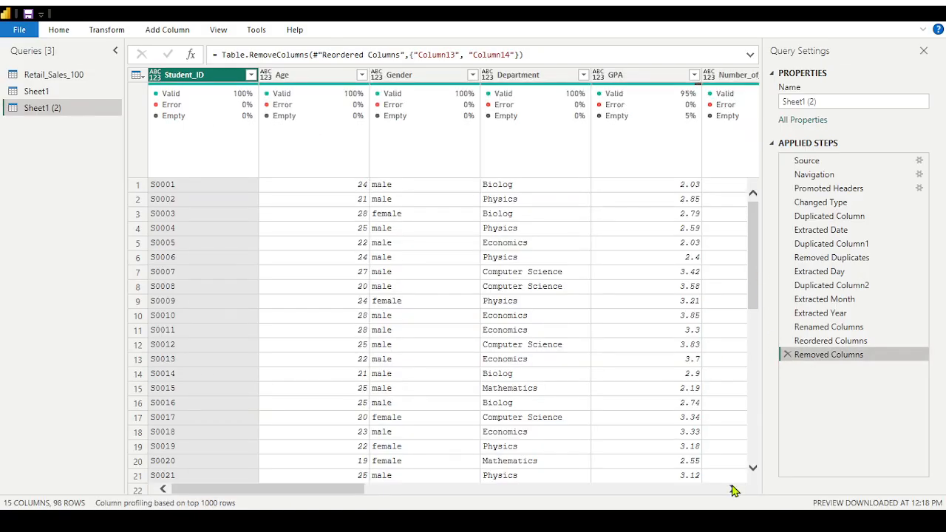
scroll(733, 489, right, 10)
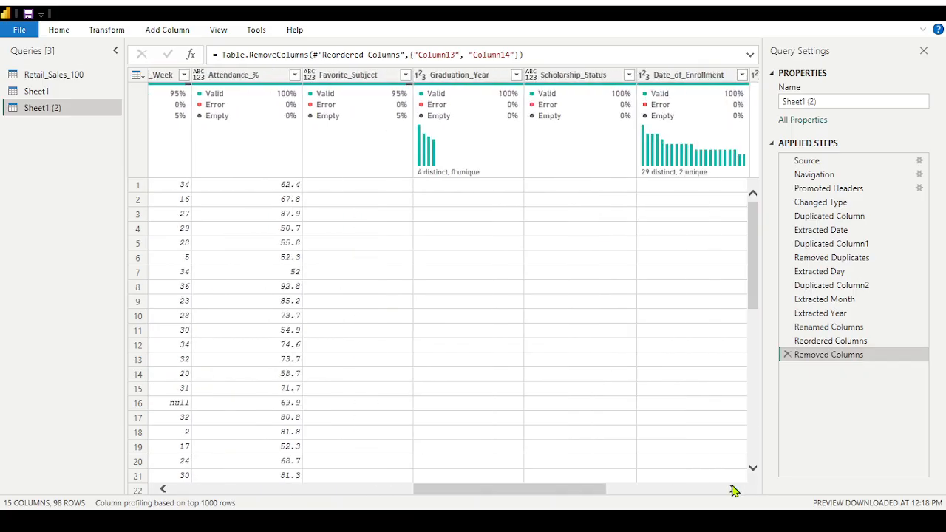
scroll(733, 490, right, 10)
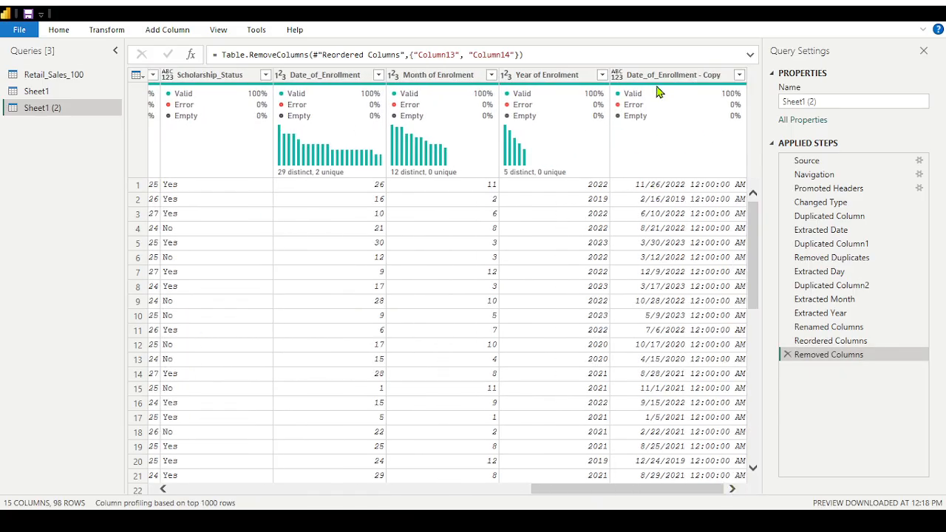
click(662, 76)
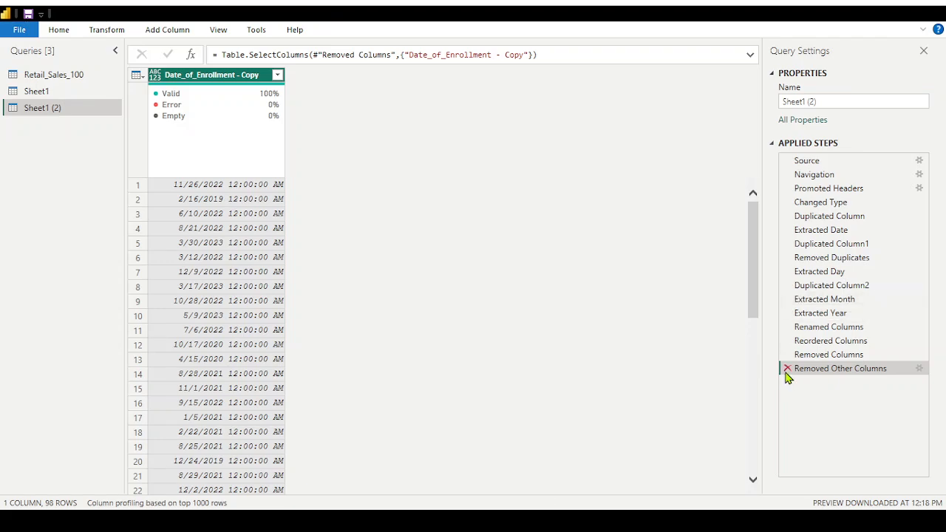
click(787, 370)
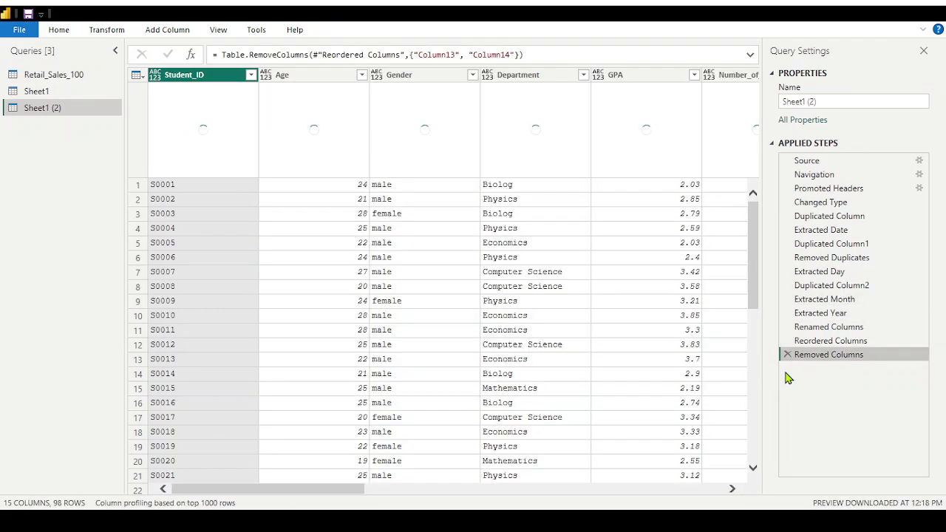
Remove the Date_of_Enrollment - Copy column from the Sheet1 (2) query.
click(732, 488)
drag(732, 491, 733, 490)
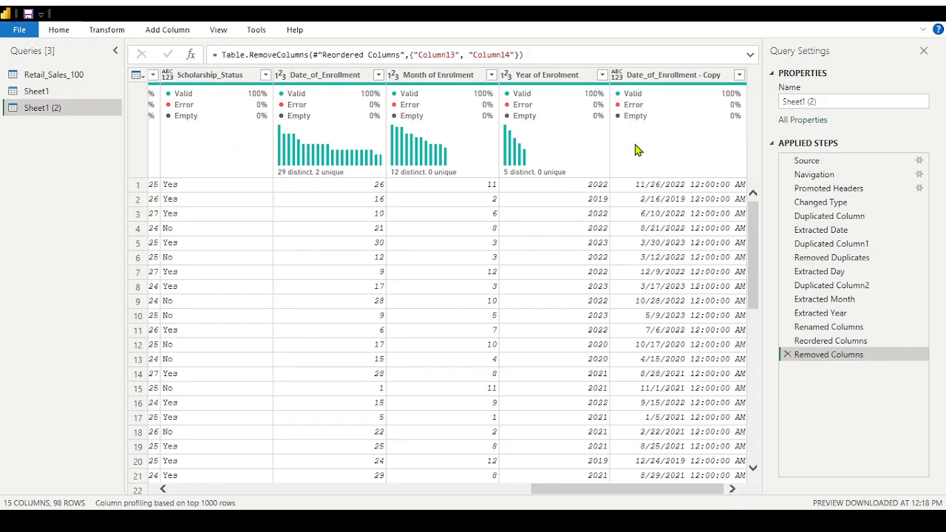
double_click(647, 77)
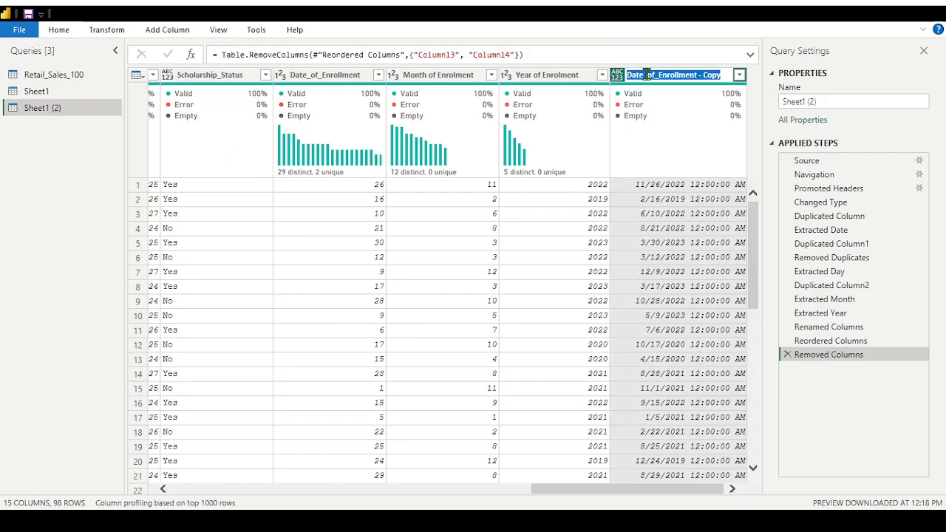
click(696, 97)
click(717, 73)
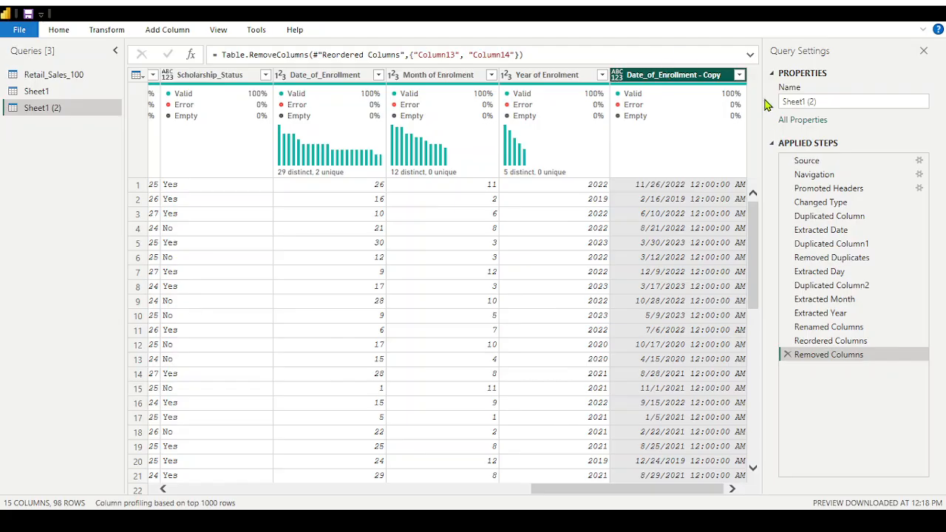
key(Delete)
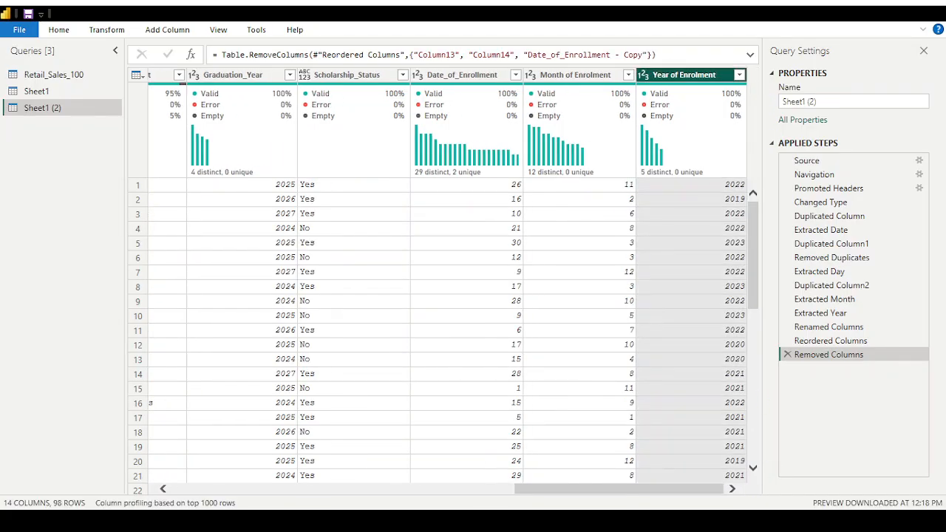
Trim the text values in the Gender column.
scroll(663, 421, down, 20)
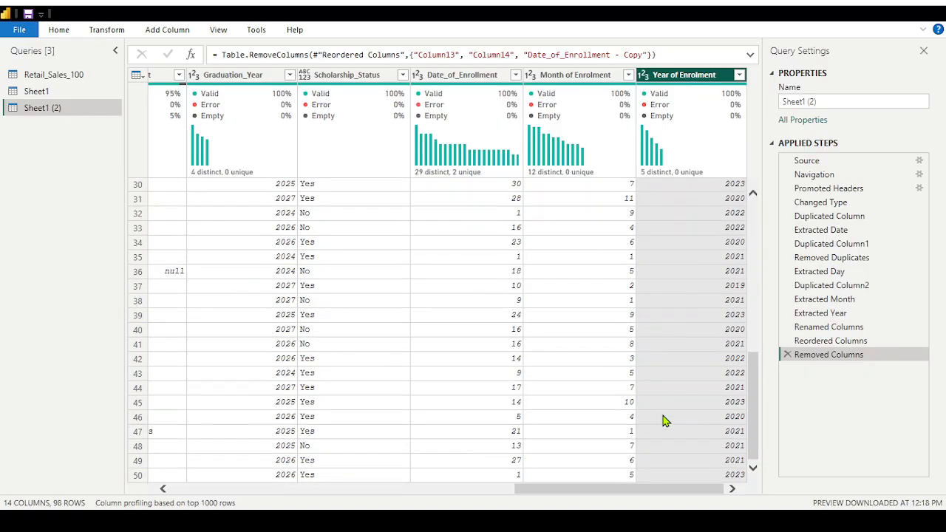
scroll(671, 417, up, 20)
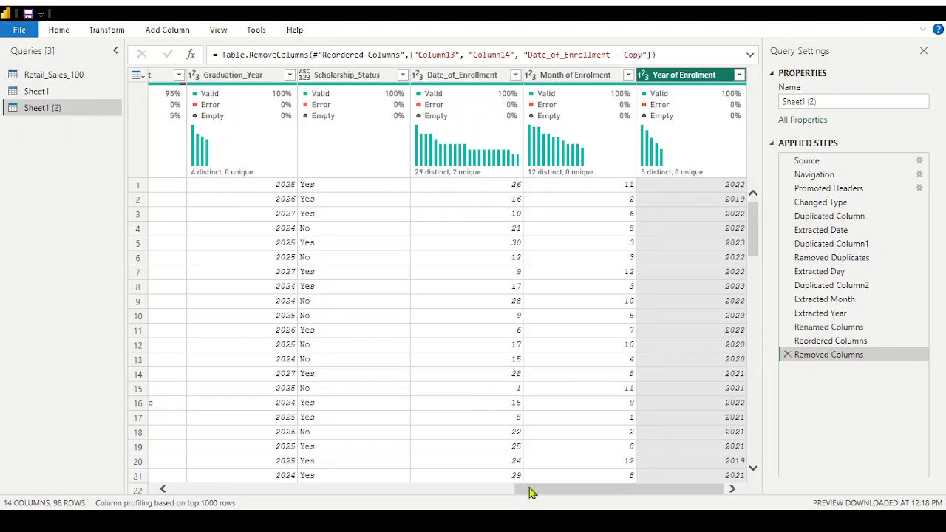
drag(529, 492, 187, 489)
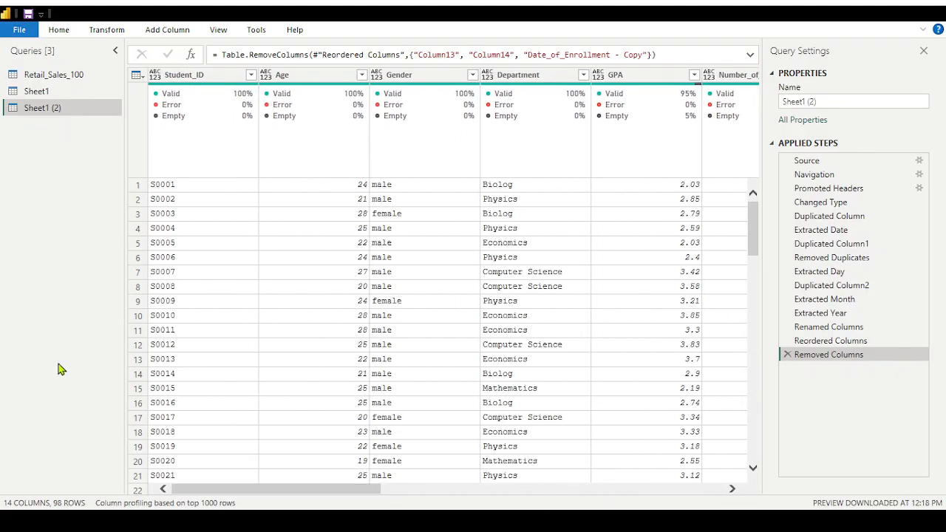
click(405, 76)
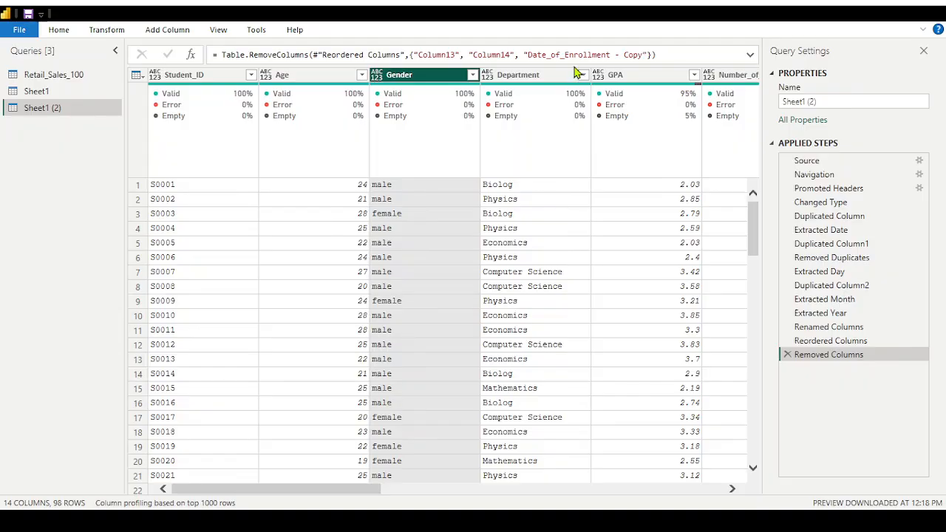
click(597, 76)
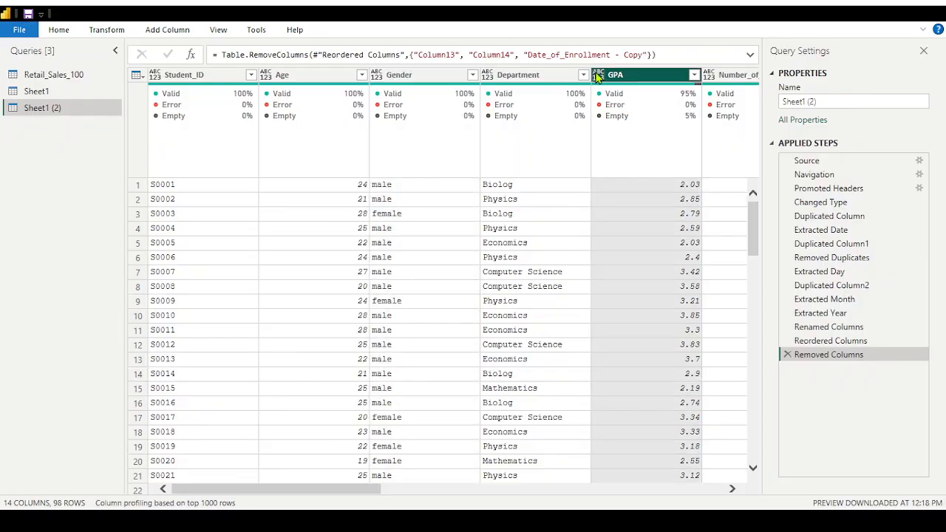
click(435, 80)
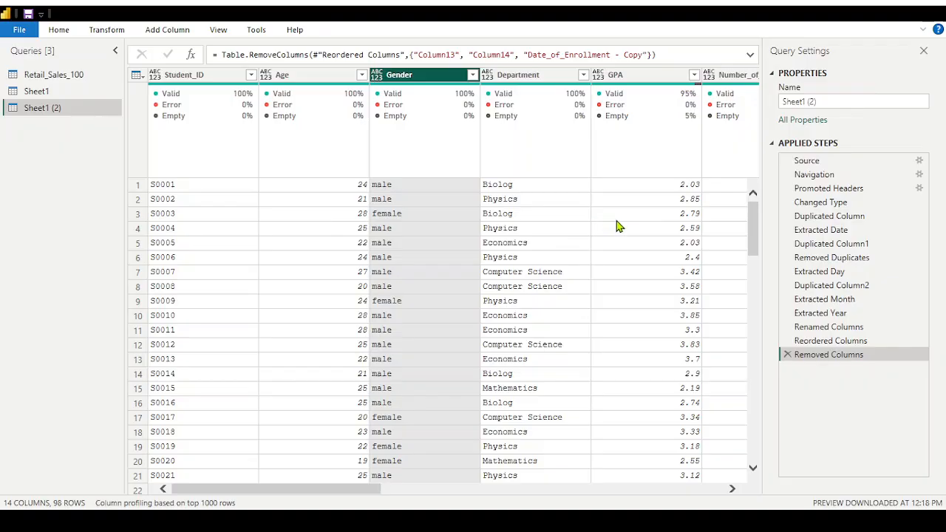
click(637, 268)
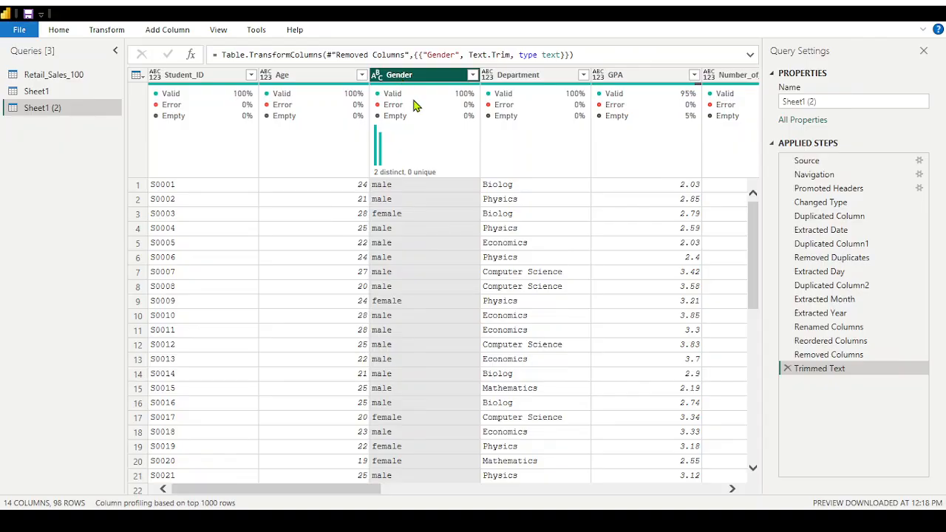
Capitalize each word in the Gender column and check the values down the rows.
click(613, 248)
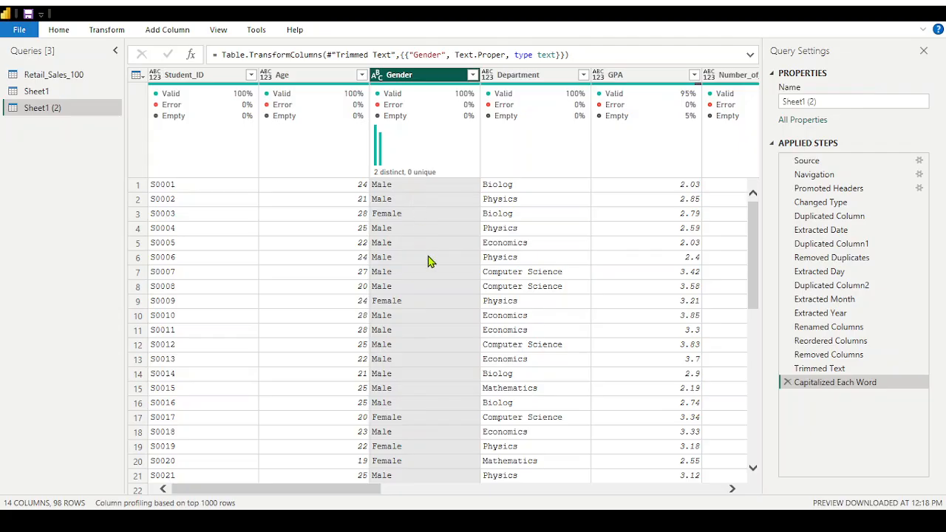
scroll(430, 319, down, 20)
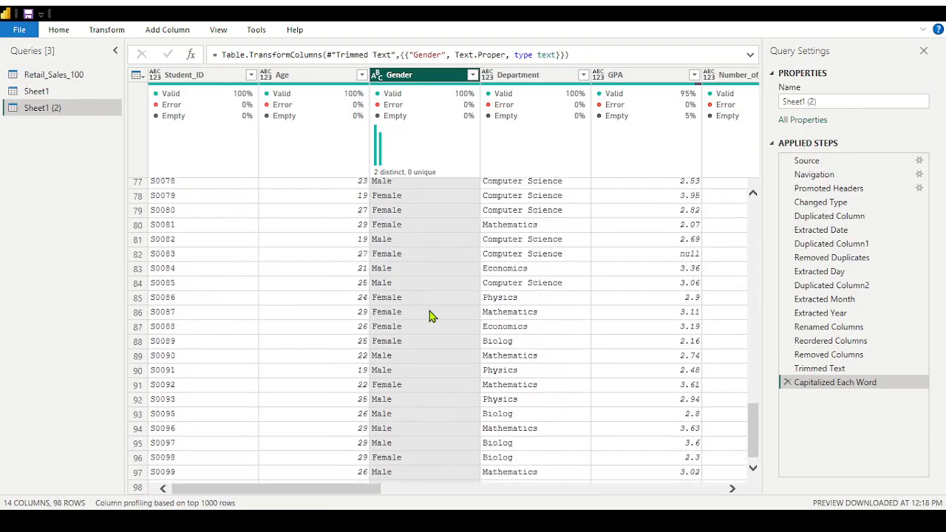
scroll(433, 309, up, 14)
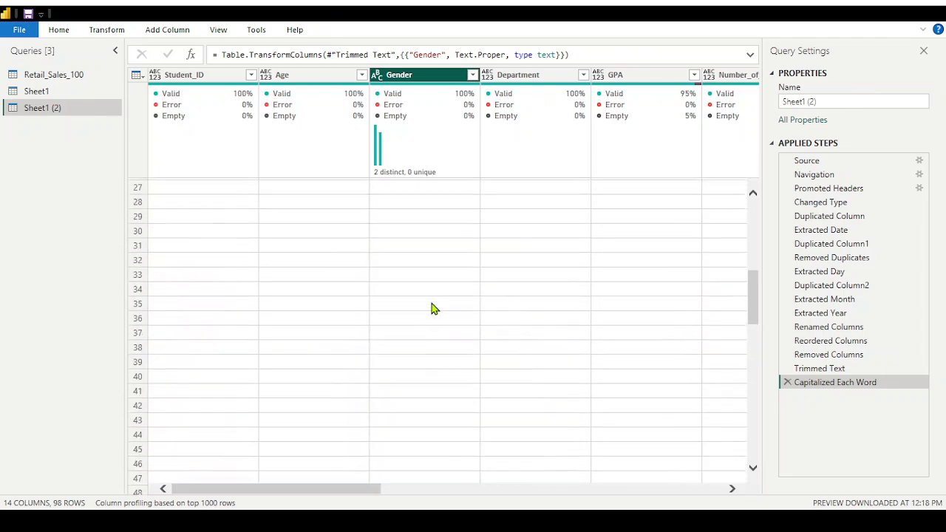
scroll(434, 309, up, 11)
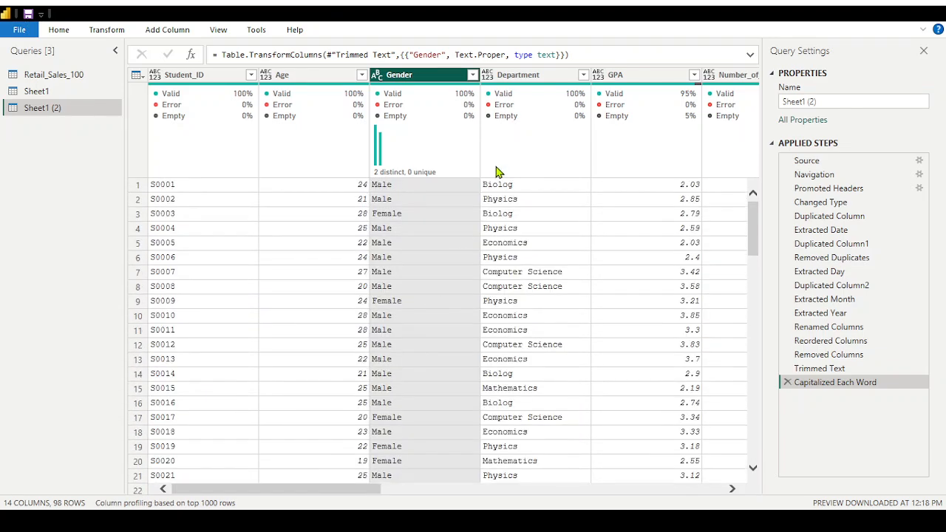
Split the Department column into two columns at the space delimiter.
click(519, 77)
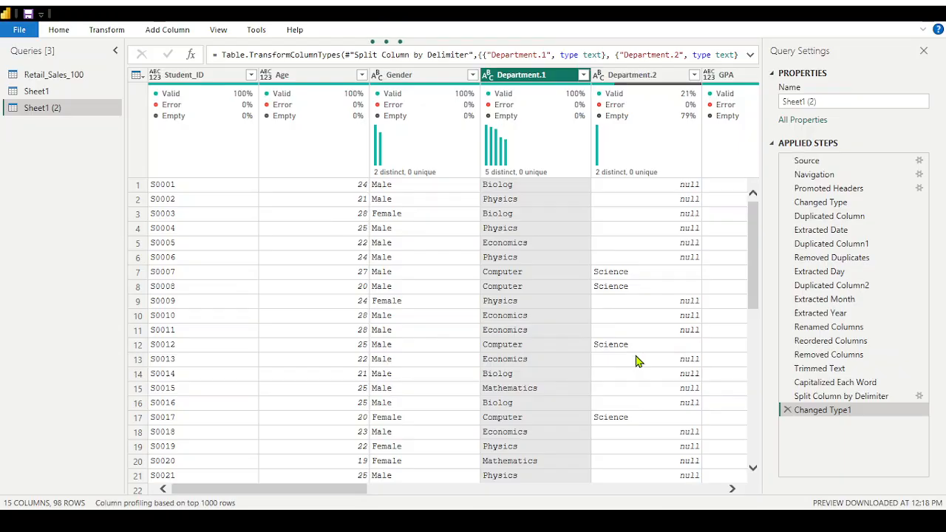
Check the GPA column for empty values and replace null with 3 in it.
click(733, 489)
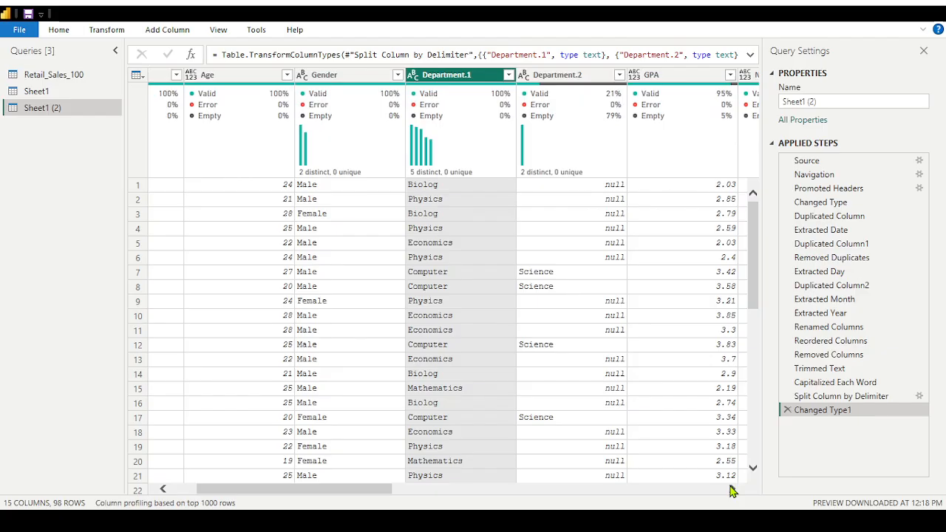
click(731, 489)
click(731, 488)
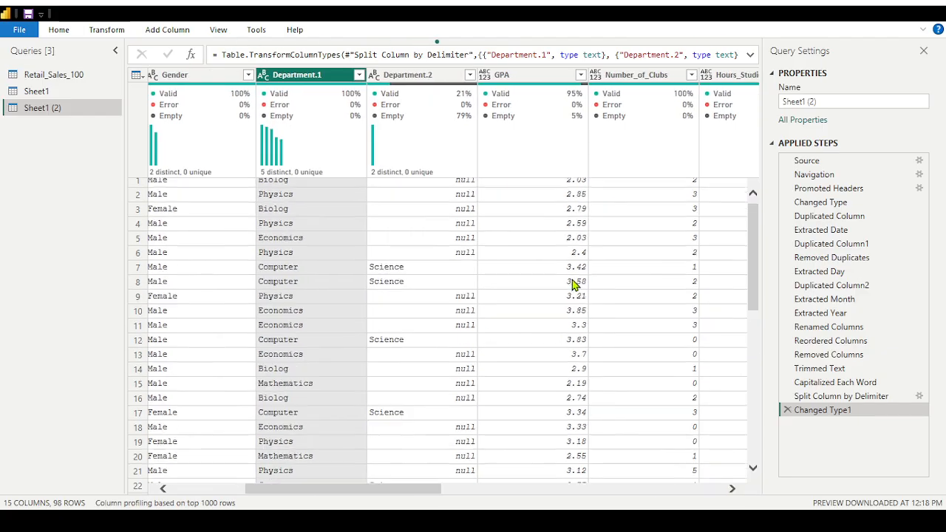
scroll(575, 284, down, 9)
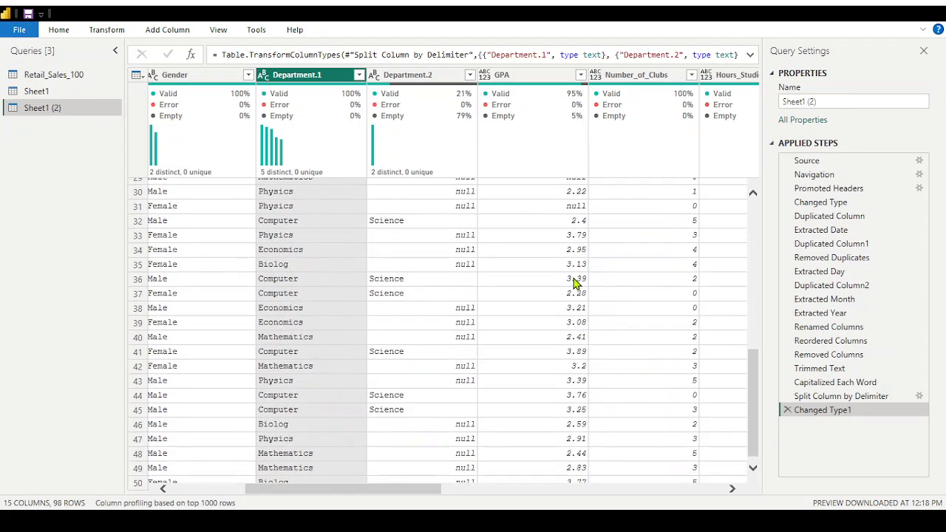
scroll(575, 285, up, 9)
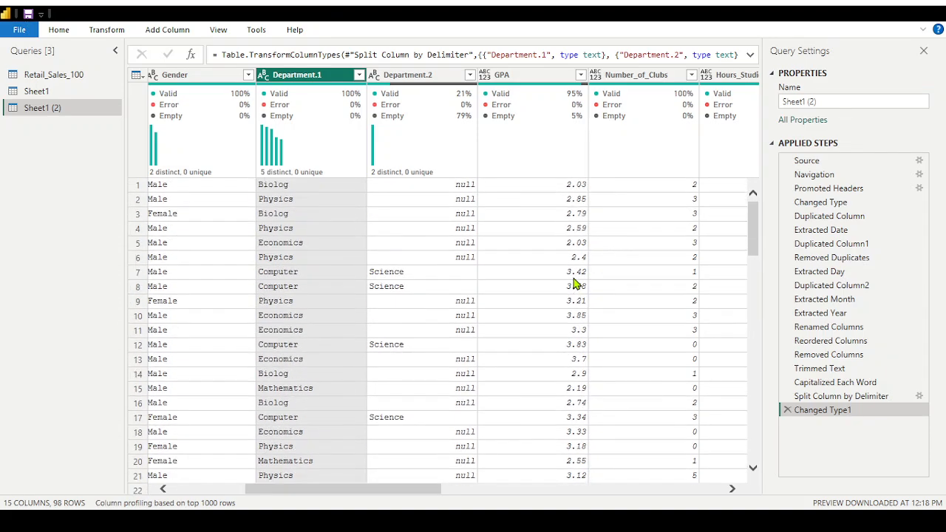
click(520, 77)
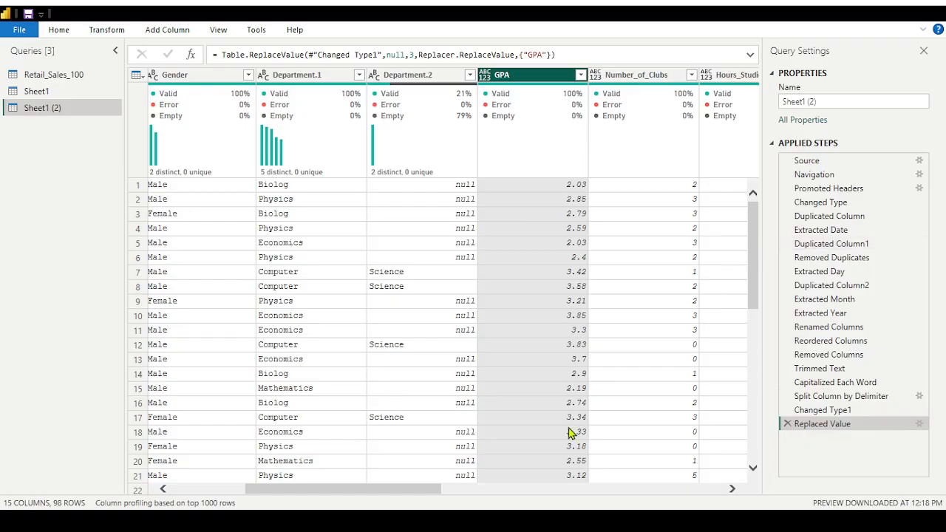
Replace the null values in the Hours_Studied_per_Week column with 20.
click(732, 492)
click(731, 492)
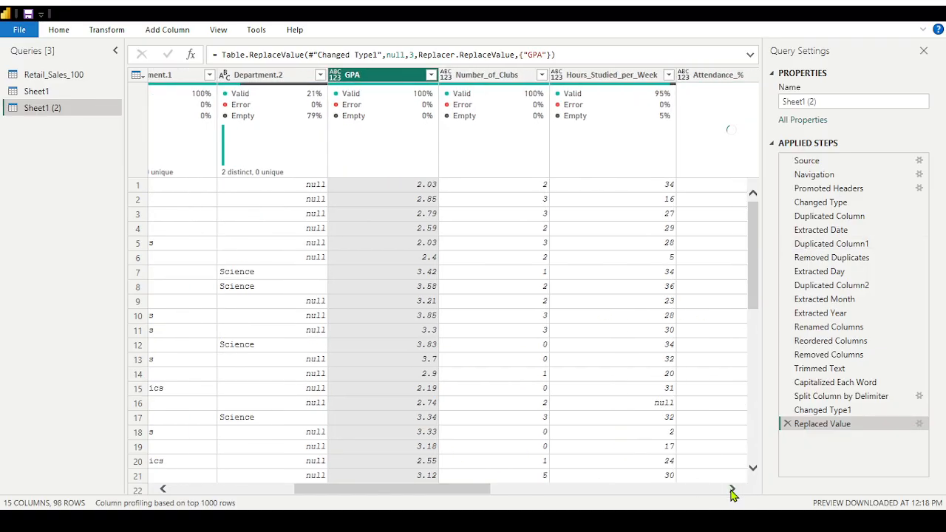
scroll(468, 345, down, 10)
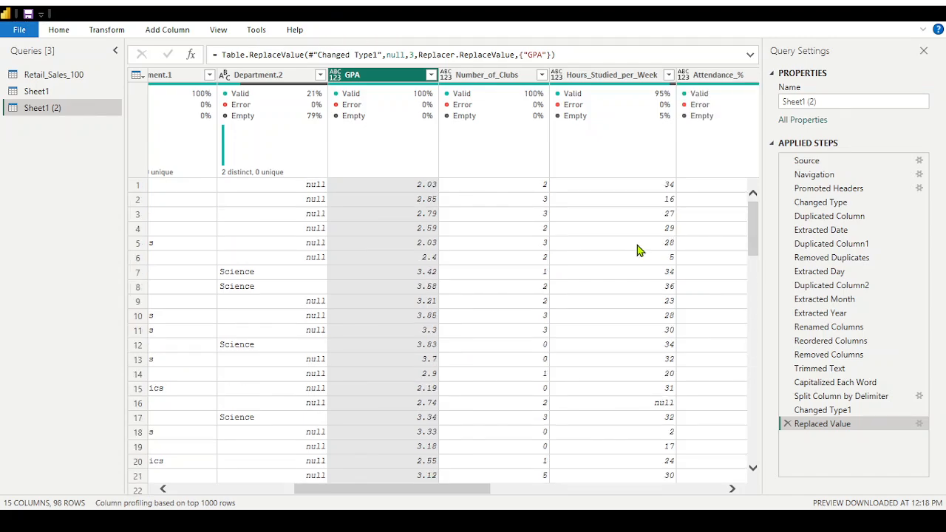
click(621, 75)
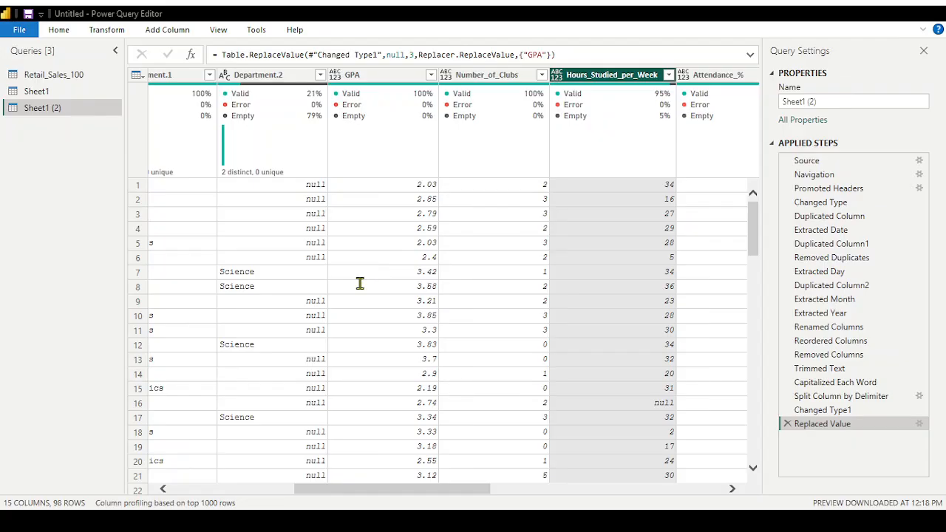
click(606, 330)
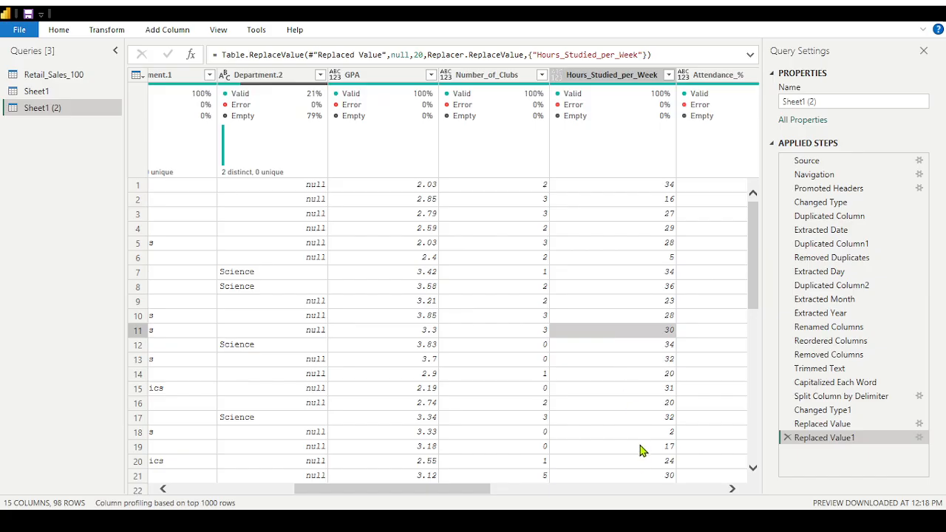
Replace the null values in the Favorite_Subject column with "statistician" and check the rows for the replacement.
click(733, 491)
click(733, 492)
click(732, 491)
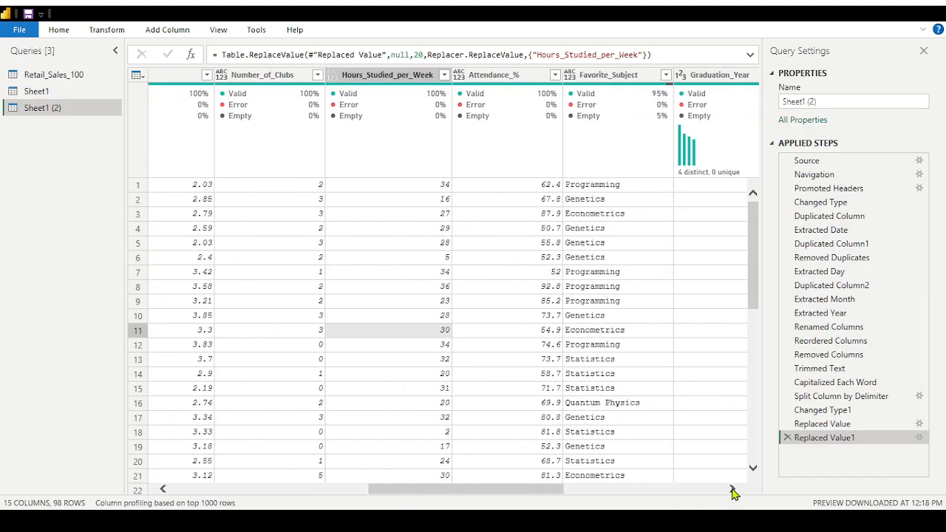
scroll(504, 321, down, 20)
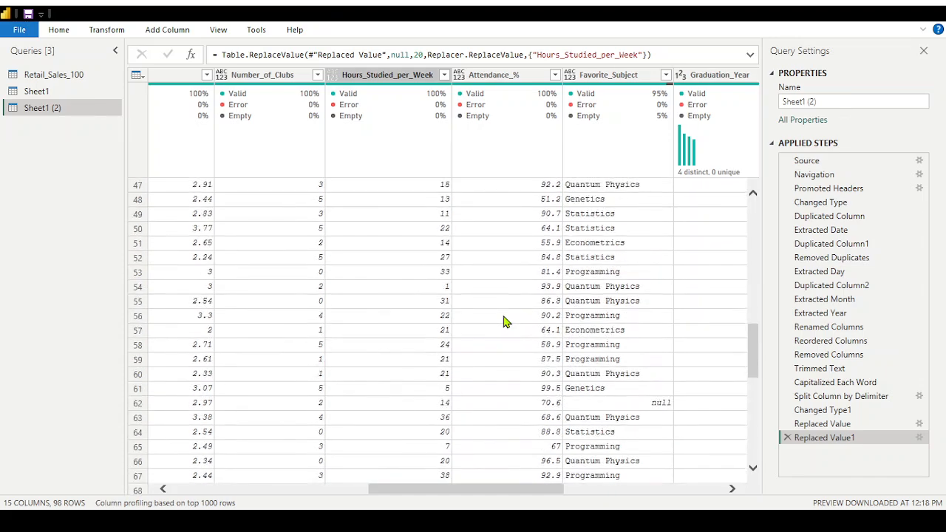
scroll(504, 321, down, 6)
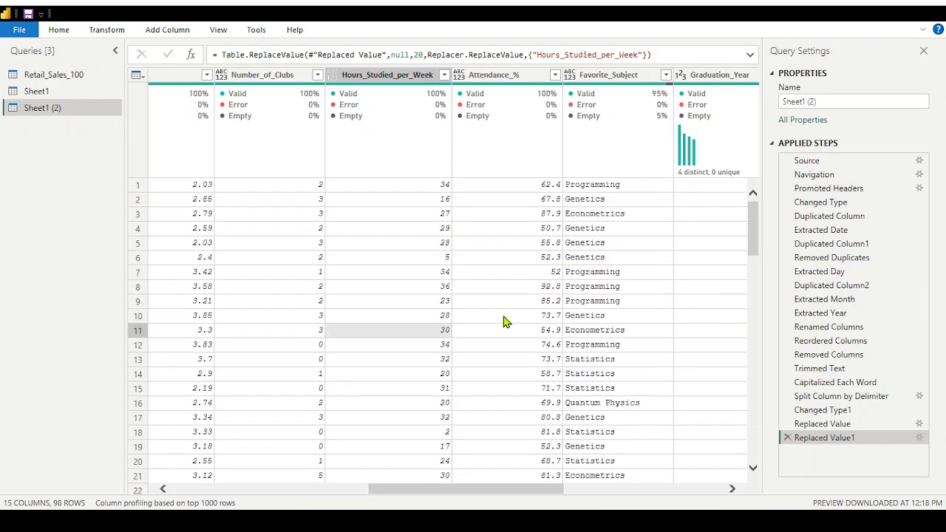
click(595, 378)
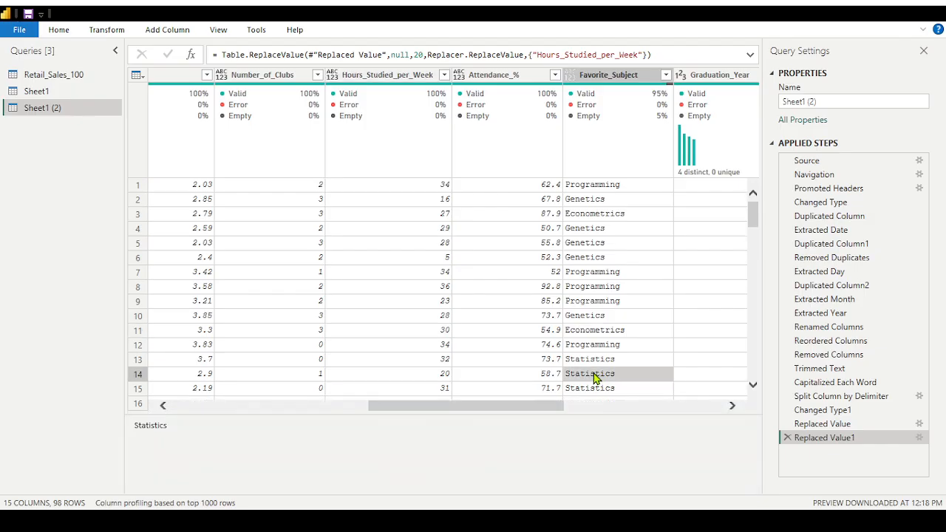
click(602, 76)
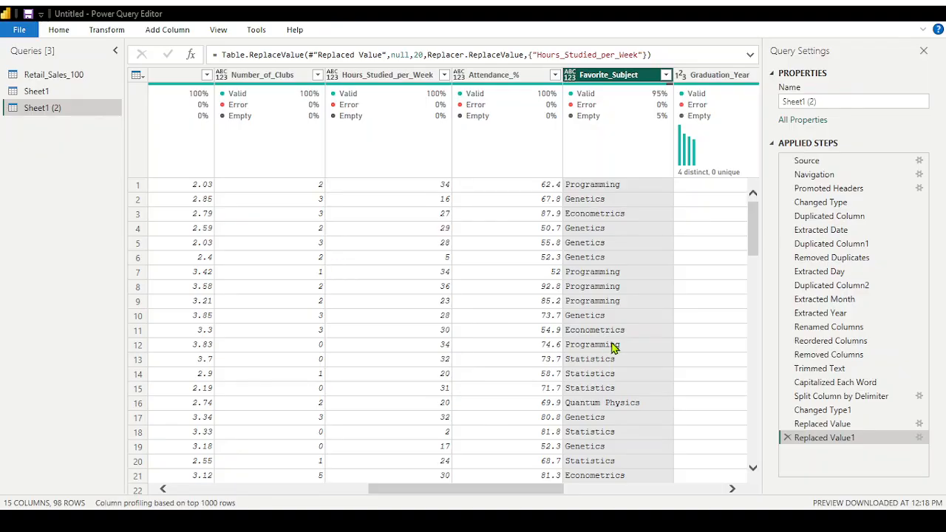
key(Return)
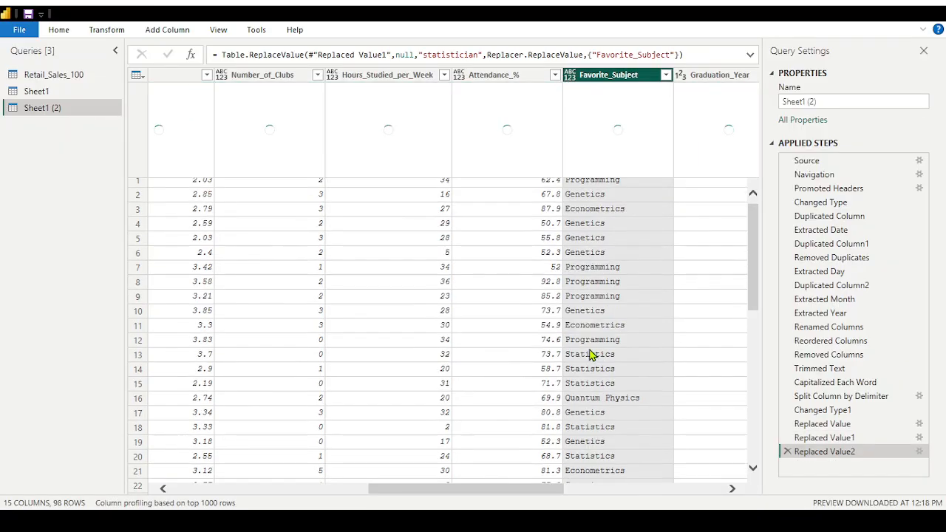
scroll(591, 354, down, 14)
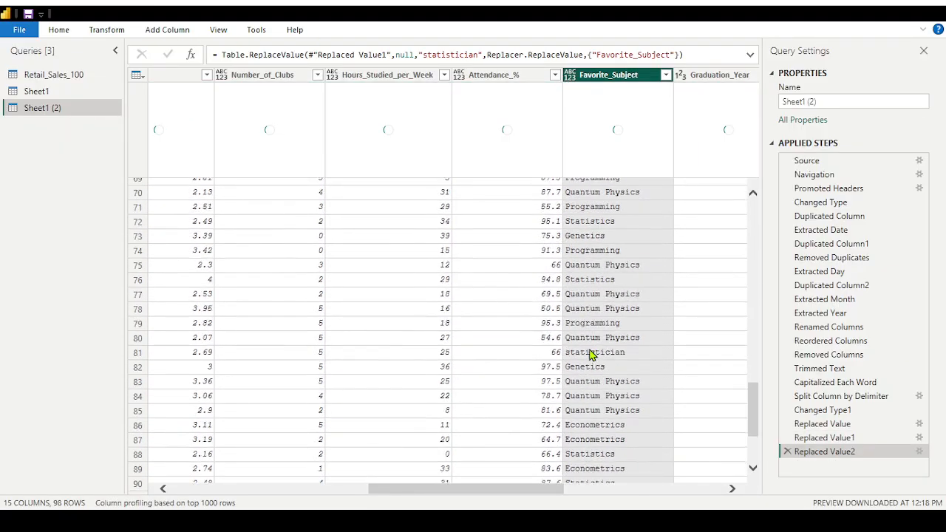
Replace "statistician" with "statictics" in the Favorite_Subject column.
scroll(591, 355, down, 11)
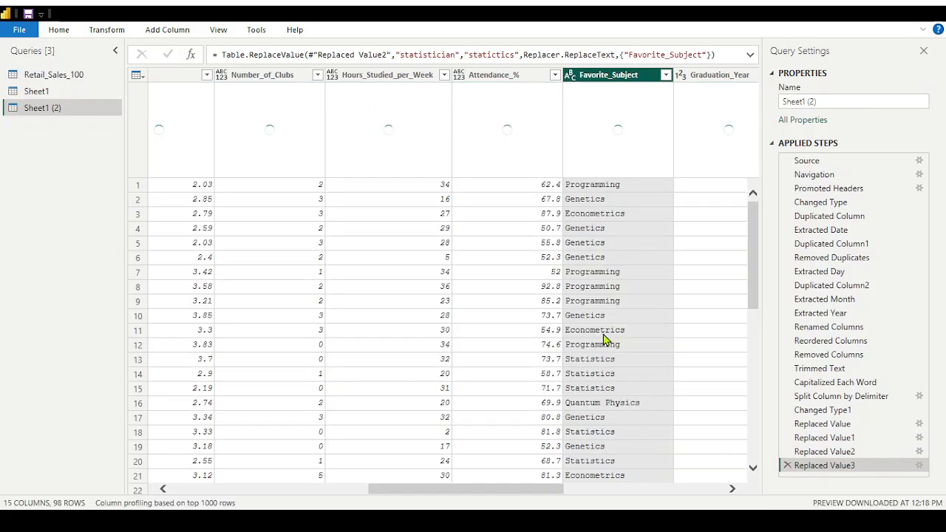
Review the cleaned table from Graduation_Year through the enrolment columns and back to Student_ID, checking the rows and column quality for remaining empty values.
drag(520, 495, 671, 411)
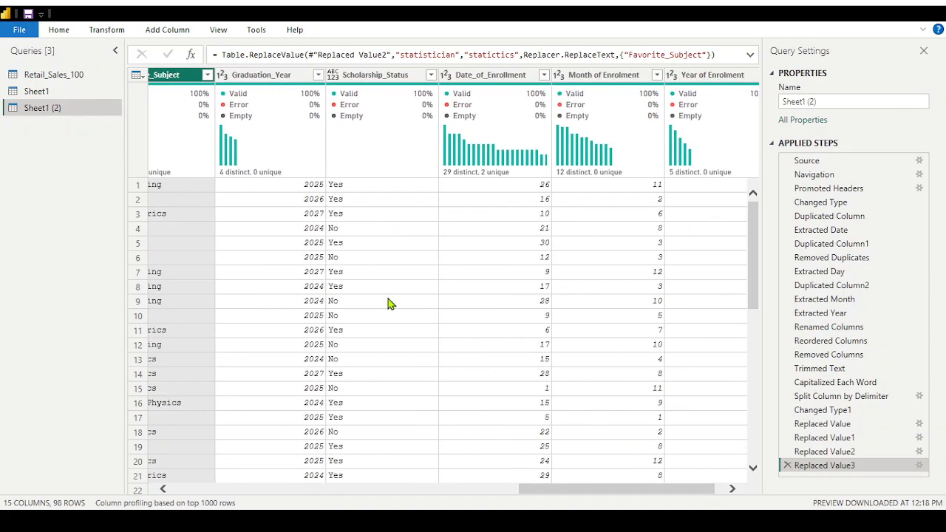
scroll(390, 303, down, 20)
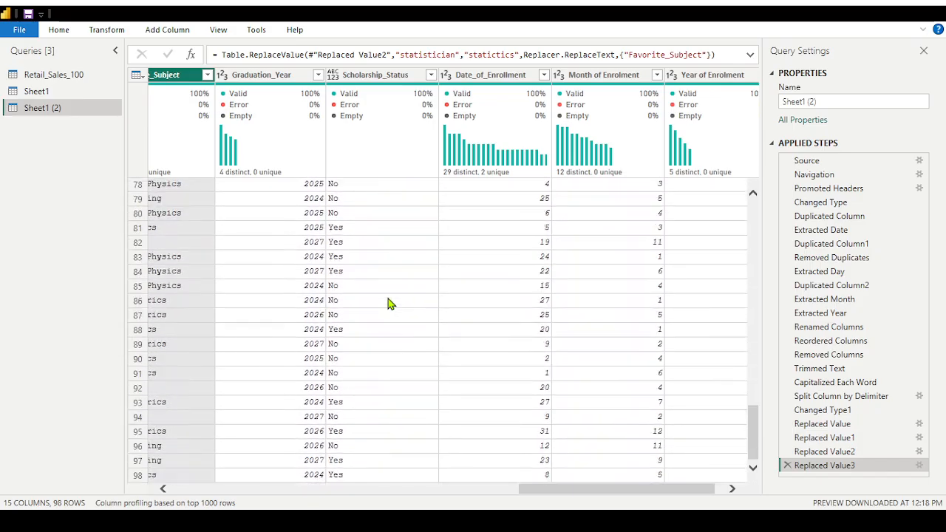
scroll(390, 303, up, 20)
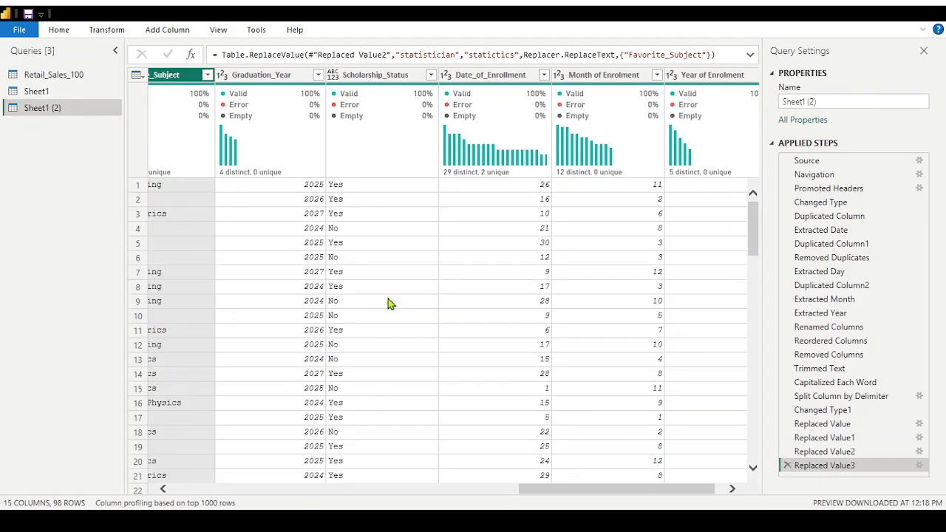
drag(628, 489, 304, 462)
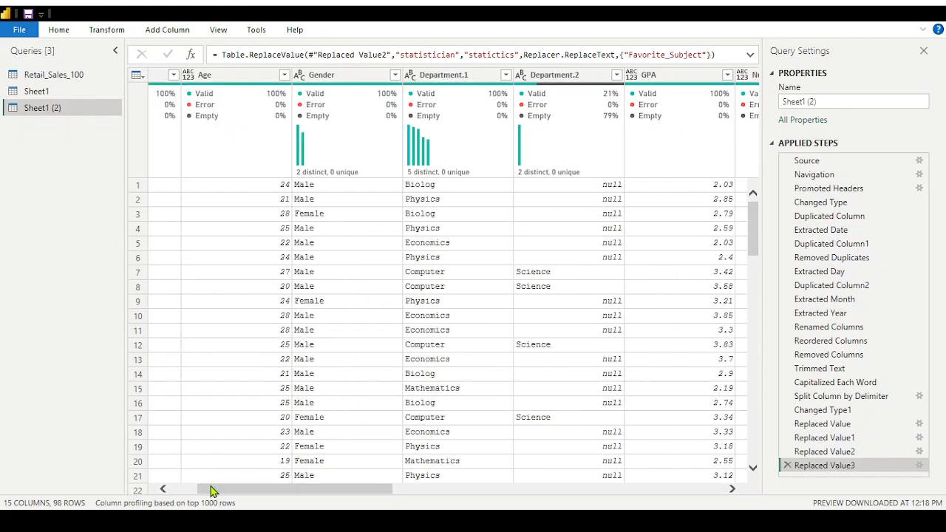
drag(211, 489, 124, 489)
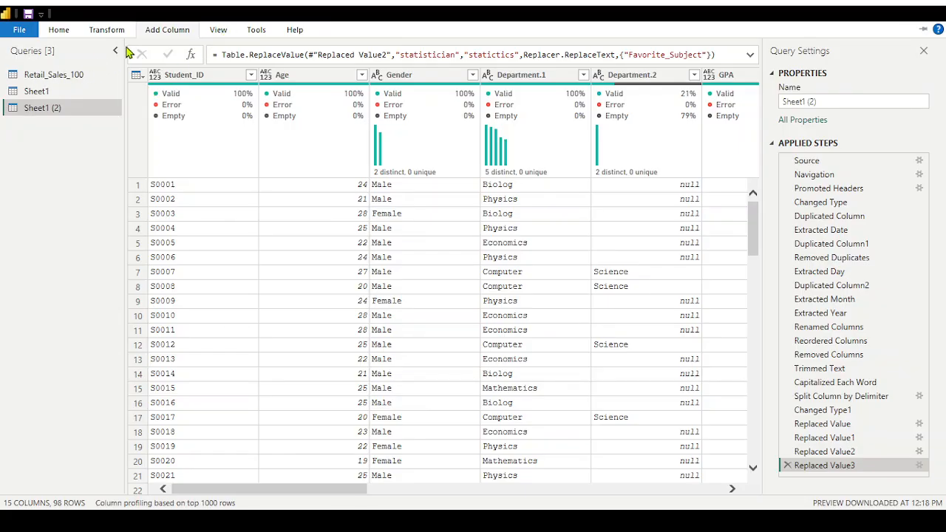
click(218, 30)
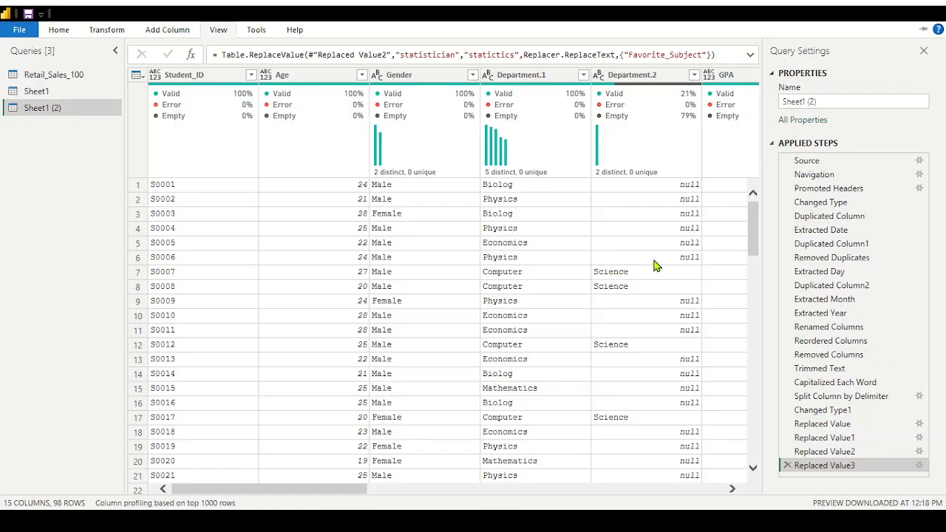